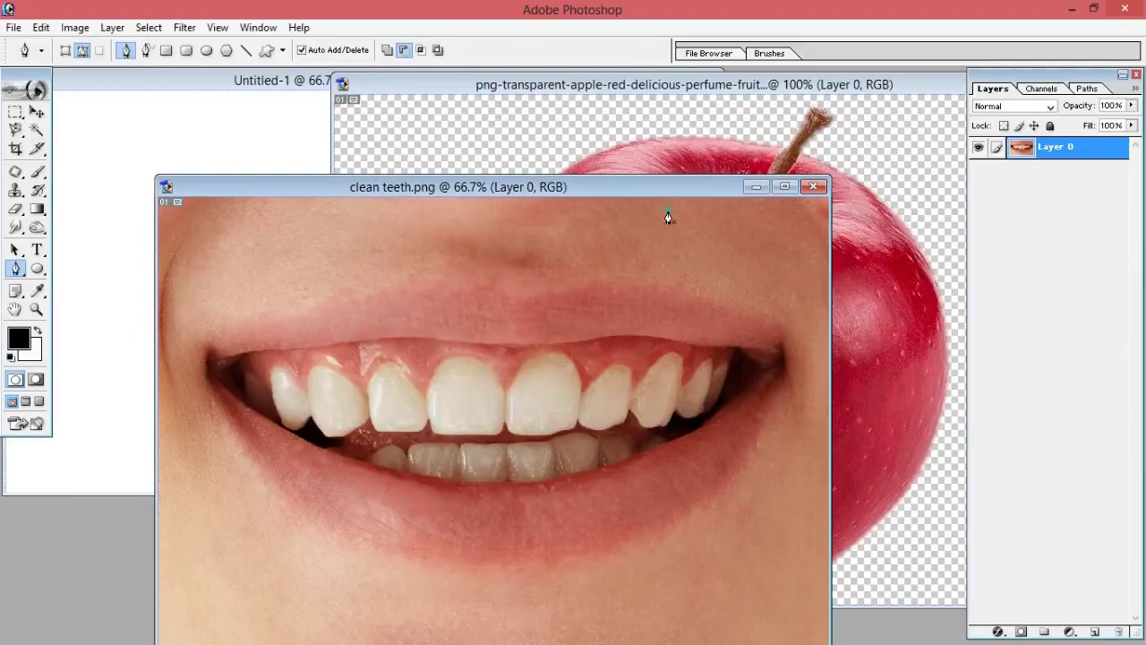
- Copy the apple and smiling-mouth images into a maximized Untitled-1 and select Layer 0
{"action": "key", "text": "v"}
{"action": "left_click_drag", "start_coordinate": [678, 173], "coordinate": [276, 138]}
{"action": "left_click", "coordinate": [824, 230]}
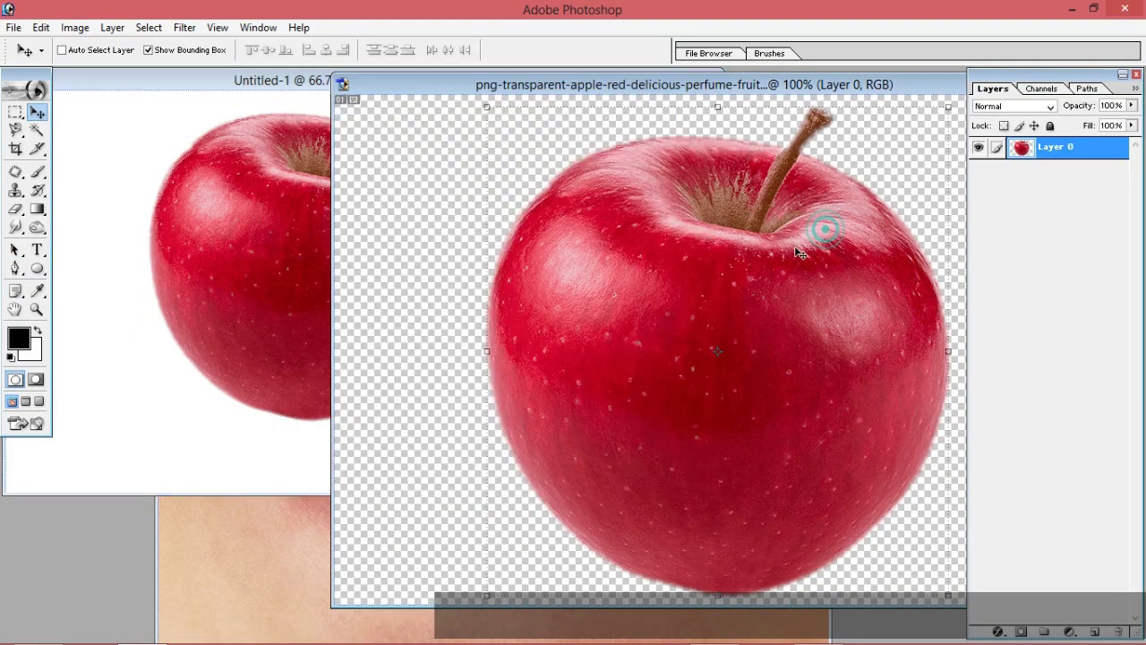
{"action": "left_click", "coordinate": [320, 537]}
{"action": "left_click_drag", "start_coordinate": [320, 538], "coordinate": [122, 327]}
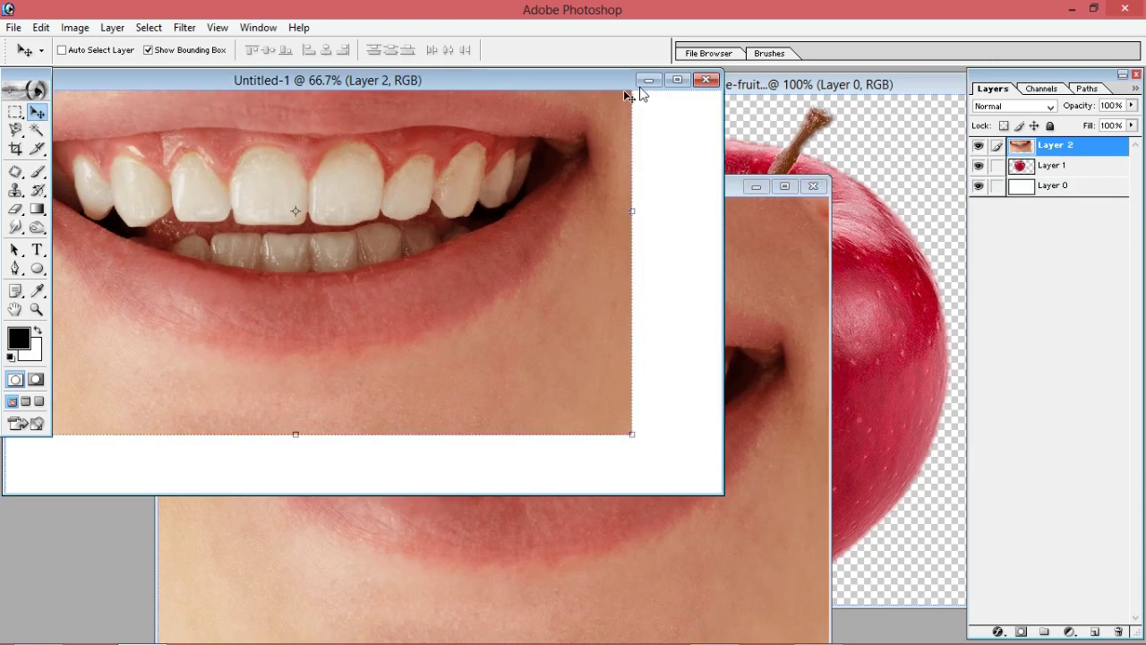
{"action": "left_click", "coordinate": [677, 80]}
{"action": "left_click", "coordinate": [1094, 187]}
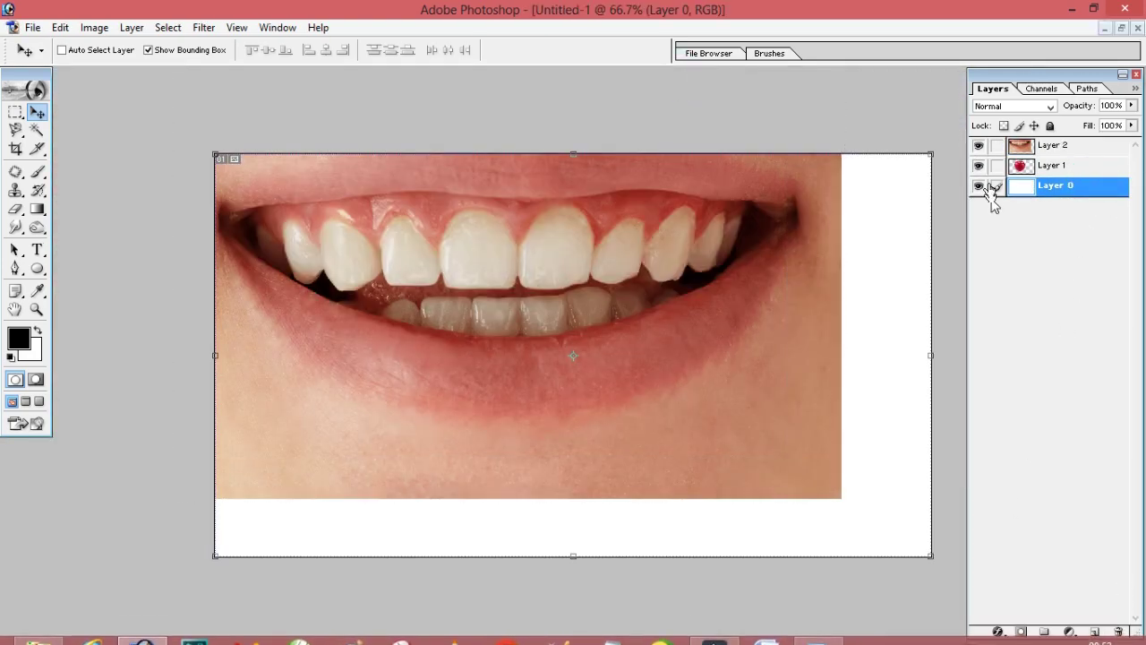
- Hide Layers 1 and 2 and add a pink FE7272 Solid Color fill layer
{"action": "left_click_drag", "start_coordinate": [979, 147], "coordinate": [979, 167]}
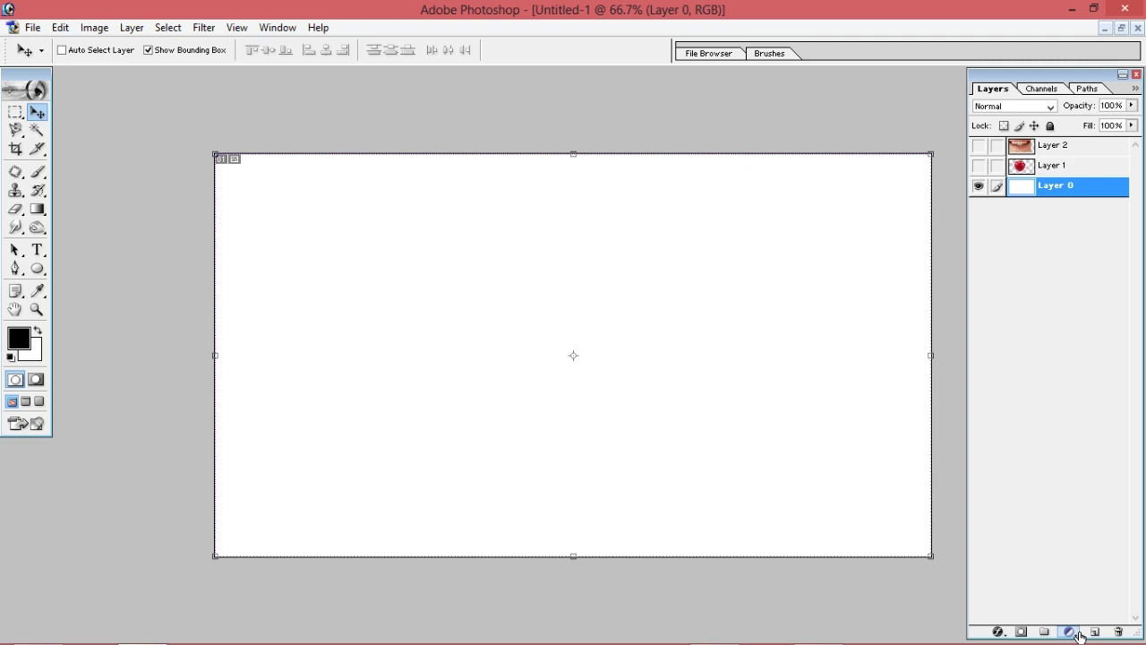
{"action": "left_click", "coordinate": [1069, 632]}
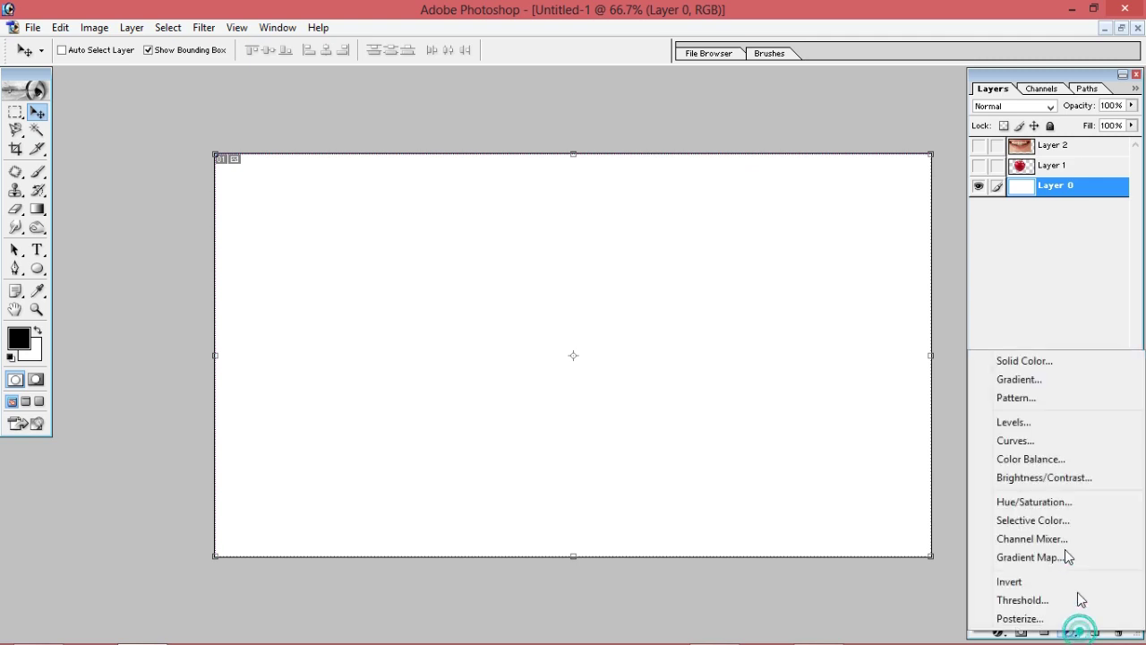
{"action": "left_click", "coordinate": [1041, 367]}
{"action": "left_click", "coordinate": [385, 261]}
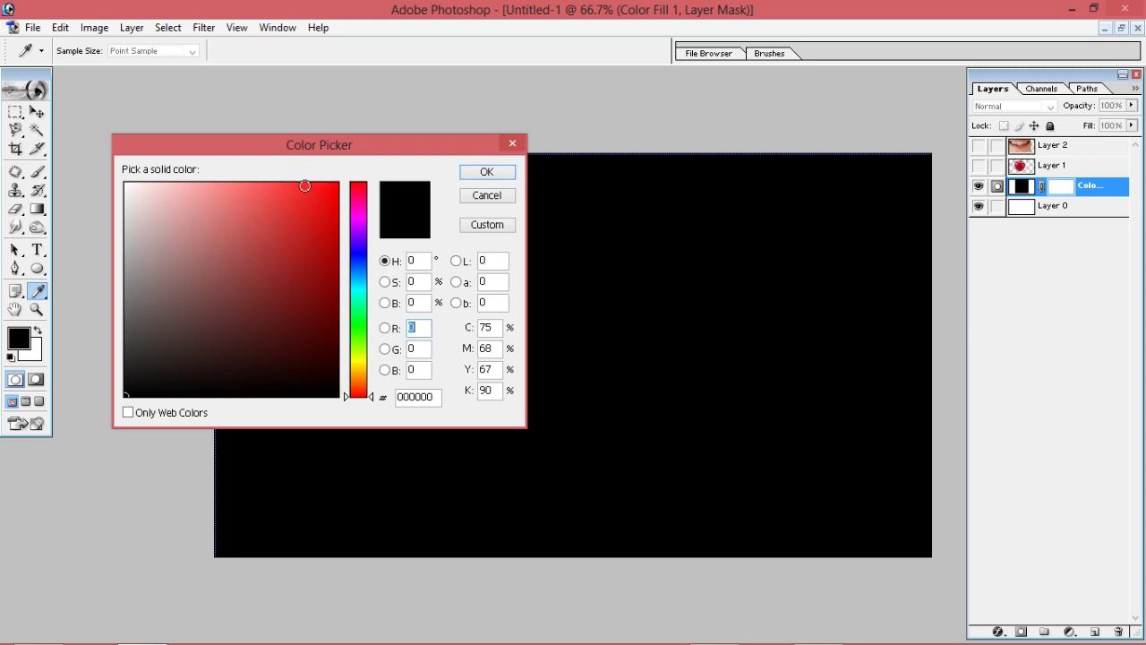
{"action": "left_click_drag", "start_coordinate": [304, 186], "coordinate": [243, 184]}
{"action": "left_click", "coordinate": [242, 184]}
{"action": "left_click", "coordinate": [489, 171]}
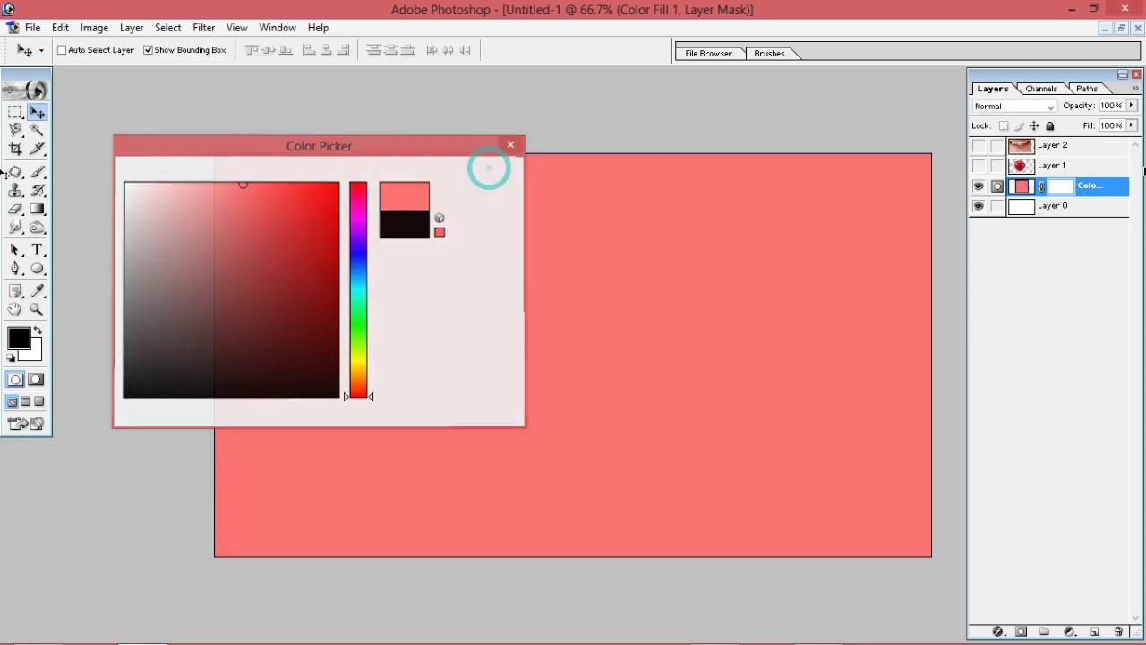
{"action": "left_click", "coordinate": [1075, 633]}
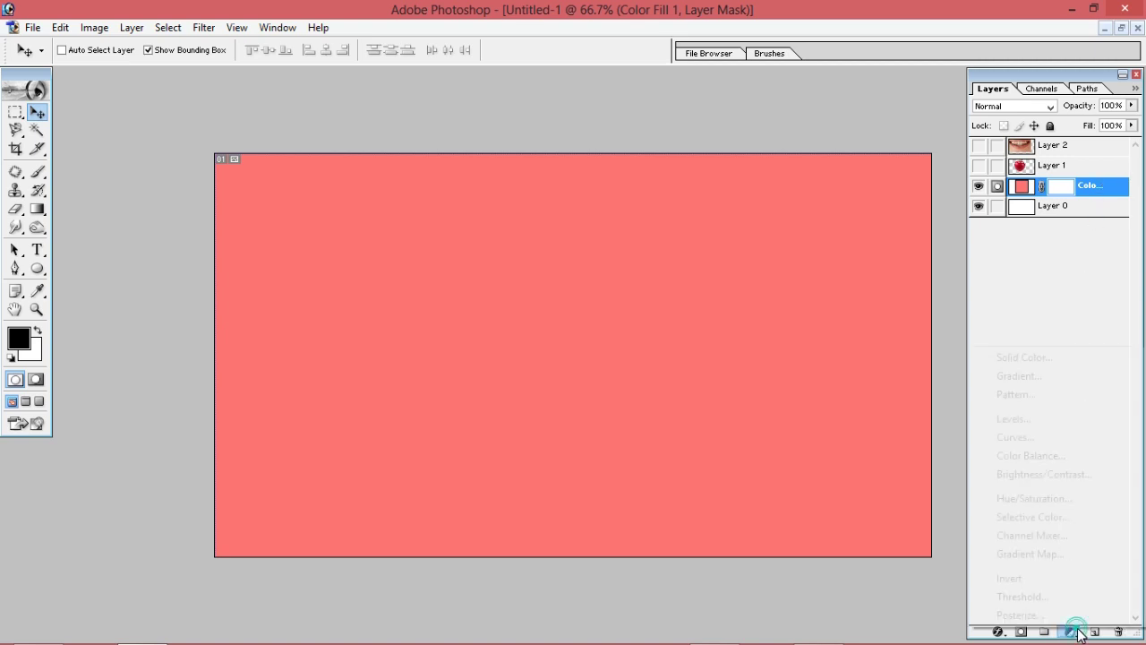
- Add a raised Curves adjustment layer and invert its mask to black
{"action": "left_click", "coordinate": [1030, 437]}
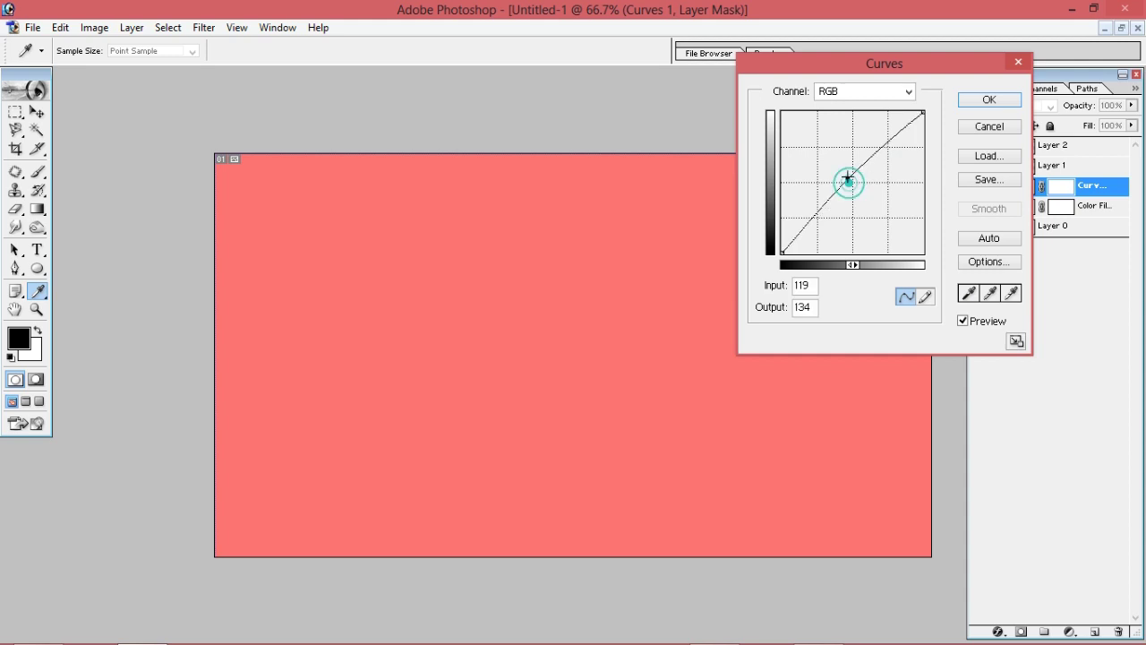
{"action": "left_click_drag", "start_coordinate": [842, 179], "coordinate": [843, 170]}
{"action": "left_click", "coordinate": [978, 104]}
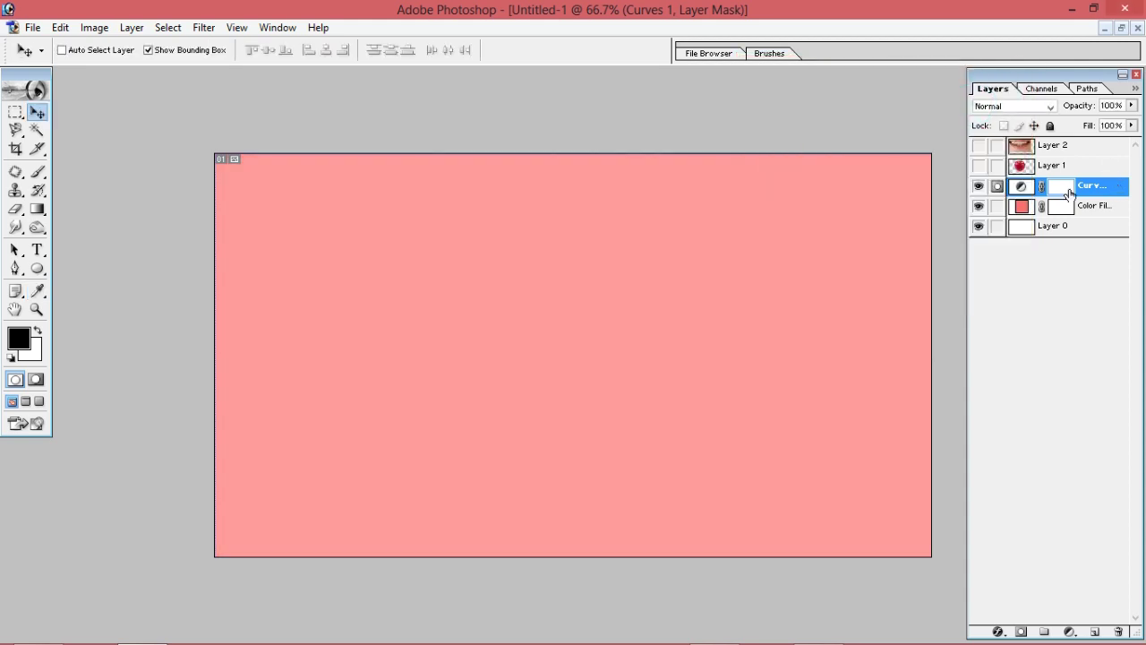
{"action": "key", "text": "ctrl+i"}
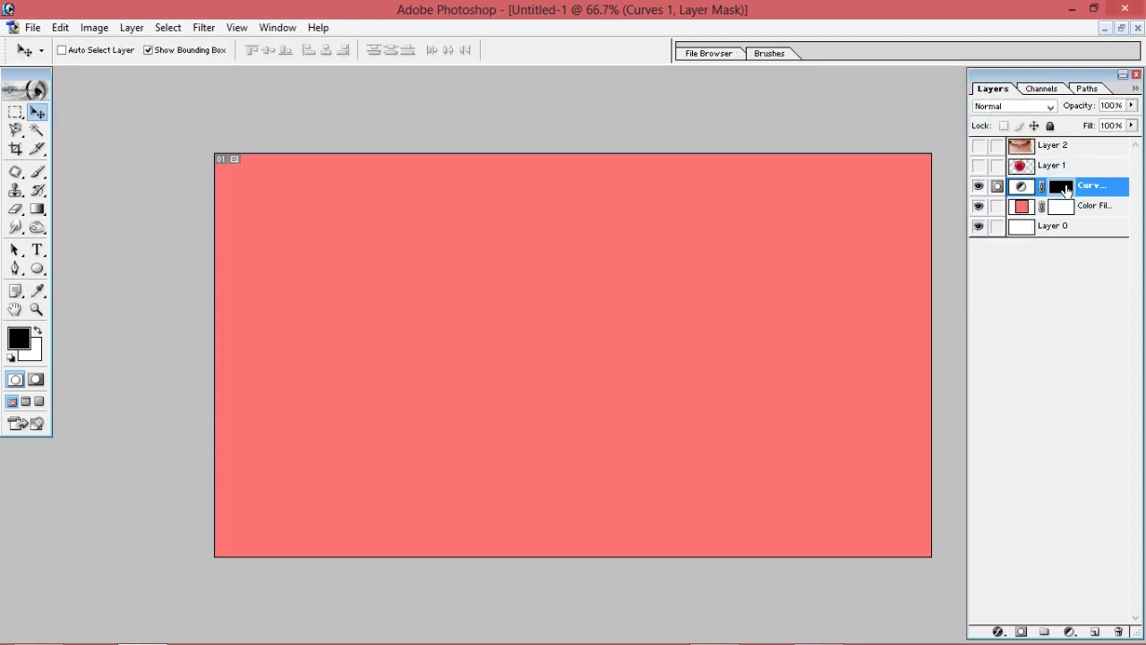
- Paint white at 100% opacity into the Curves mask centre with a large brush
{"action": "key", "text": "b"}
{"action": "key", "text": "bracketright"}
{"action": "key", "text": "bracketright"}
{"action": "key", "text": "bracketright"}
{"action": "key", "text": "bracketright"}
{"action": "key", "text": "bracketright"}
{"action": "key", "text": "bracketright"}
{"action": "key", "text": "bracketright"}
{"action": "key", "text": "bracketright"}
{"action": "key", "text": "bracketright"}
{"action": "key", "text": "x"}
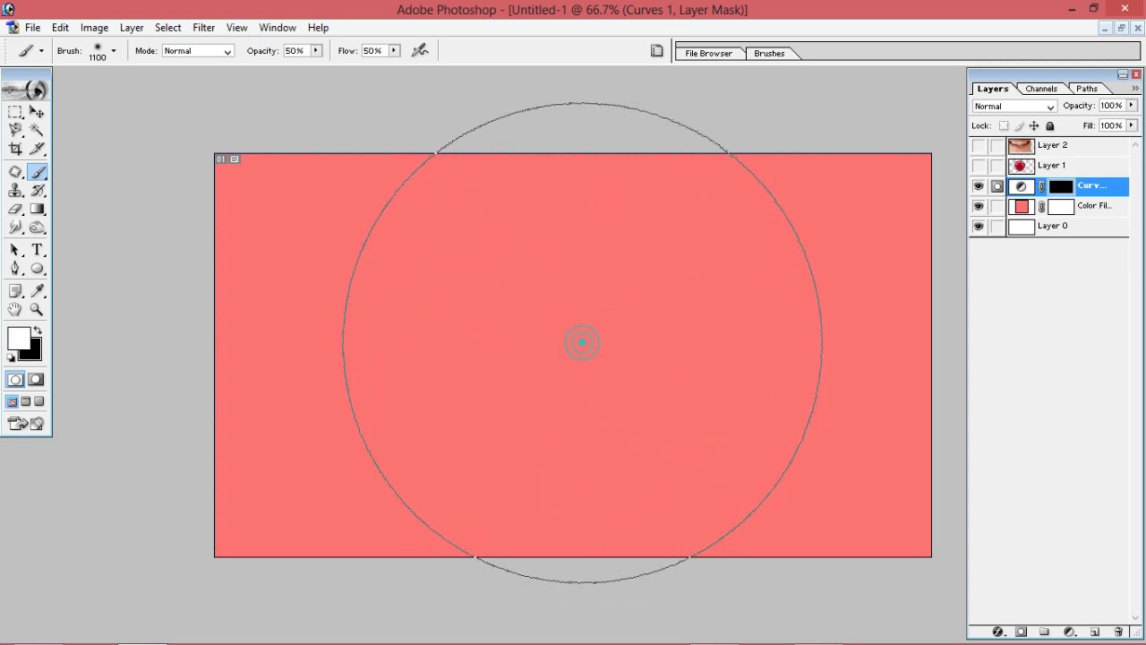
{"action": "left_click", "coordinate": [582, 338]}
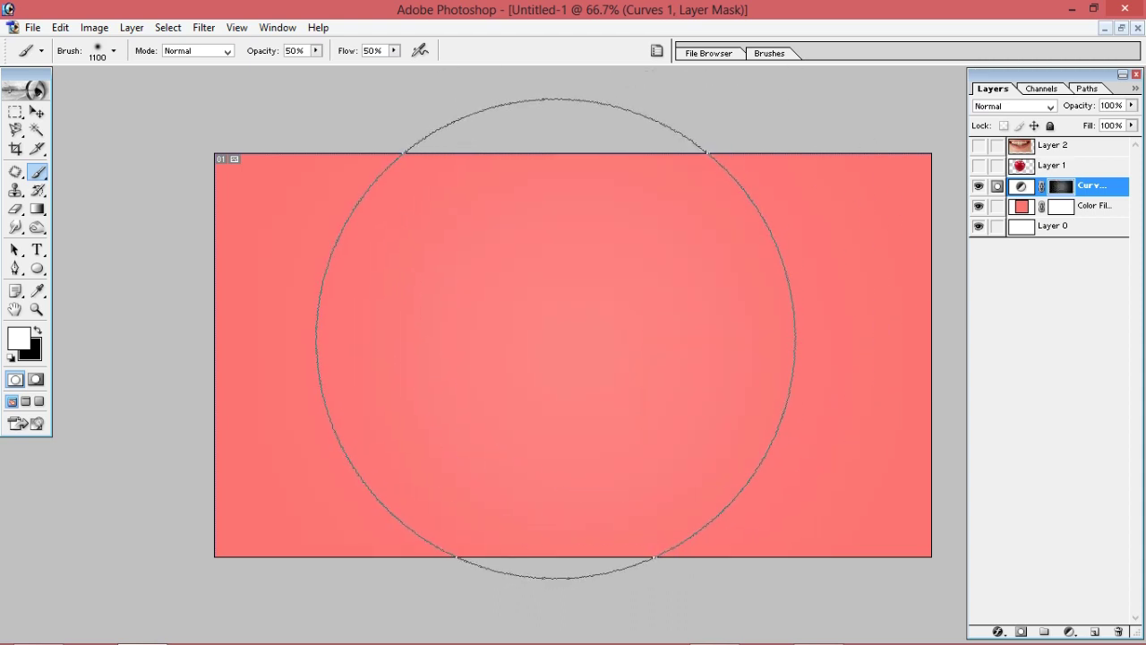
{"action": "key", "text": "bracketleft"}
{"action": "key", "text": "bracketleft"}
{"action": "key", "text": "bracketleft"}
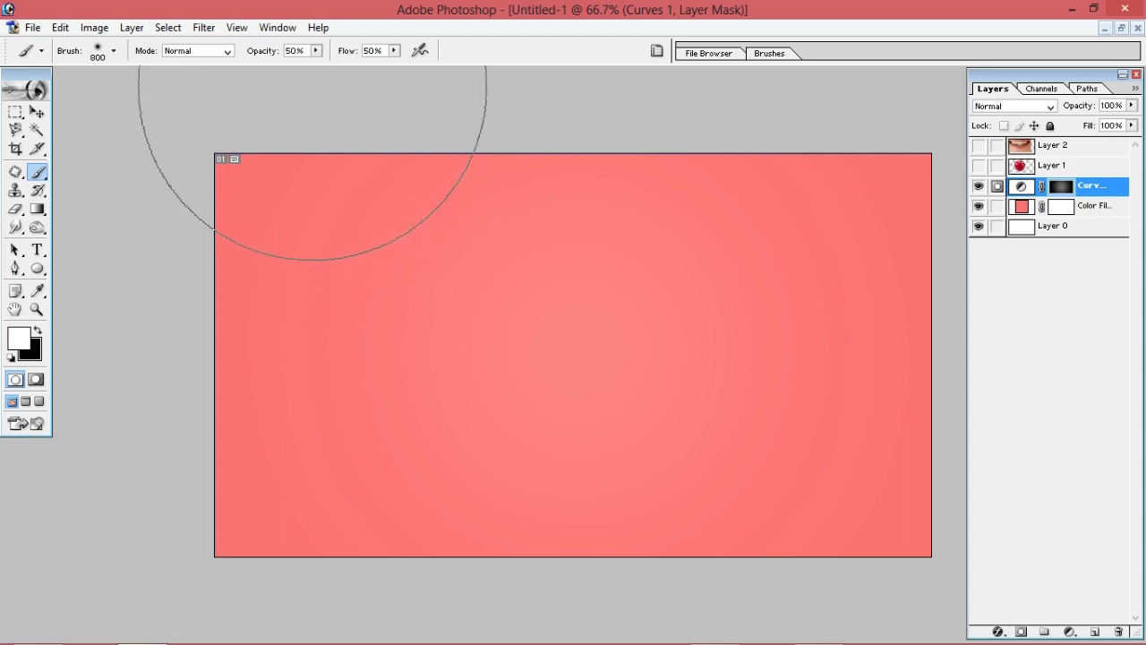
{"action": "left_click", "coordinate": [316, 51]}
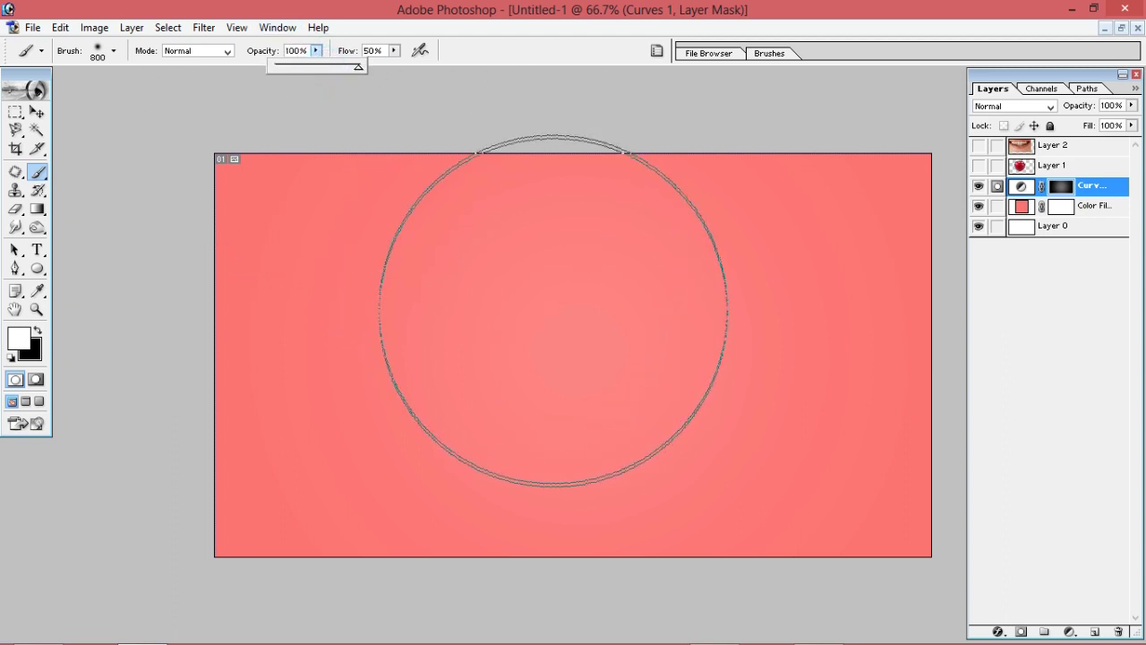
{"action": "key", "text": "bracketright"}
{"action": "key", "text": "bracketright"}
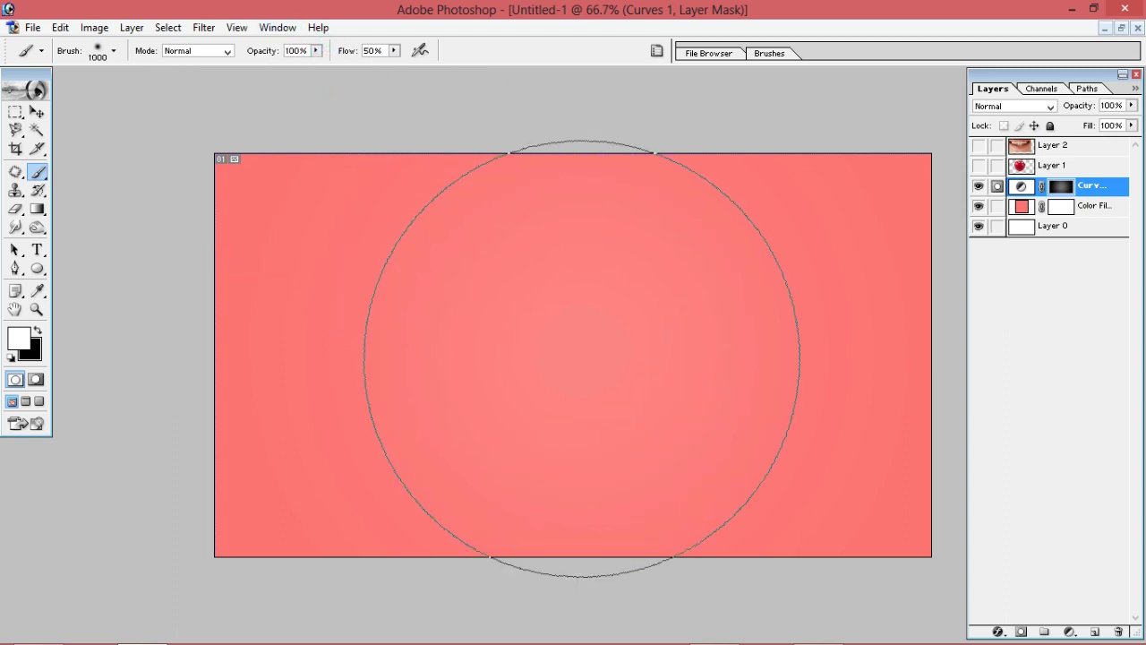
{"action": "left_click", "coordinate": [580, 356]}
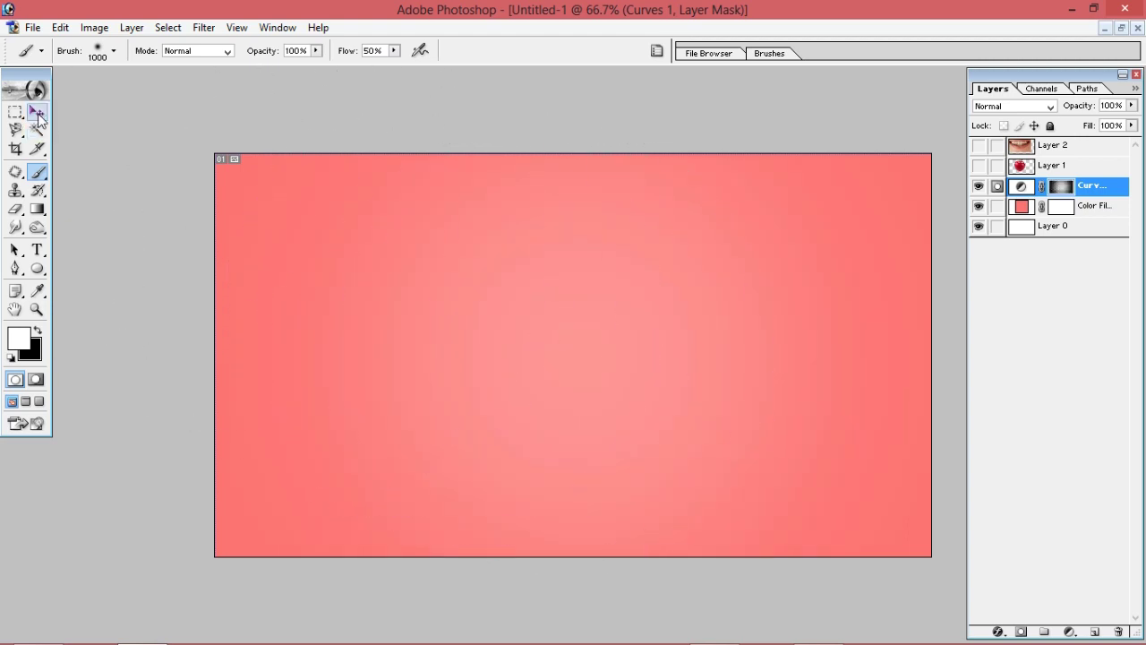
{"action": "left_click", "coordinate": [37, 112]}
- Show the apple layer, move it and scale it down, keeping it upright
{"action": "left_click", "coordinate": [1055, 168]}
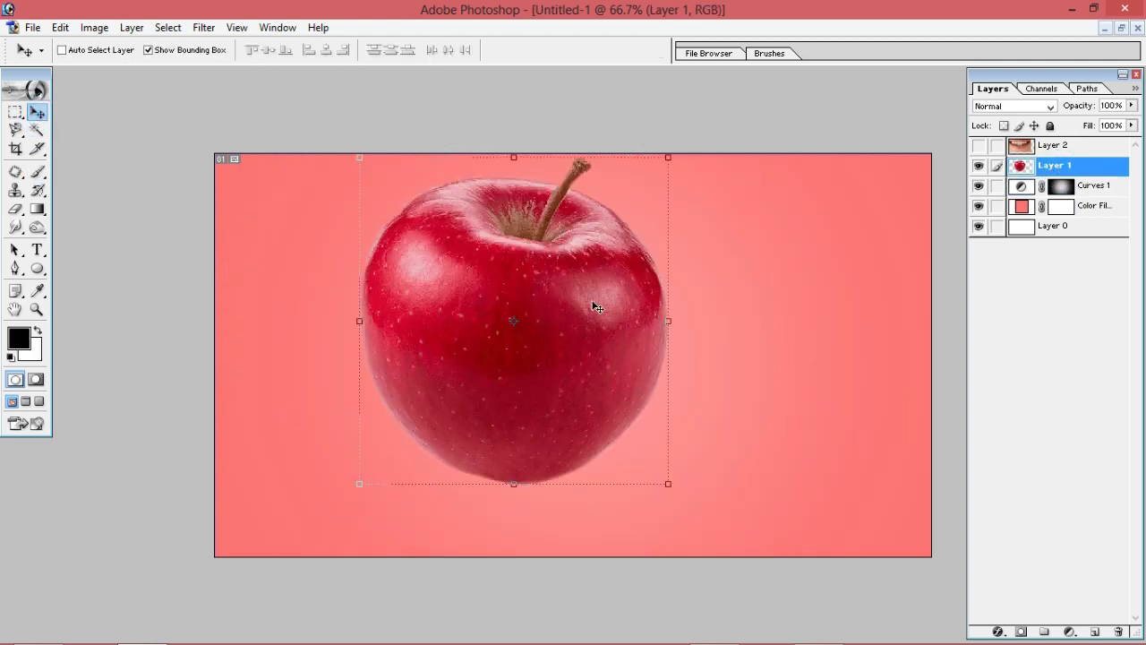
{"action": "left_click_drag", "start_coordinate": [627, 286], "coordinate": [714, 304]}
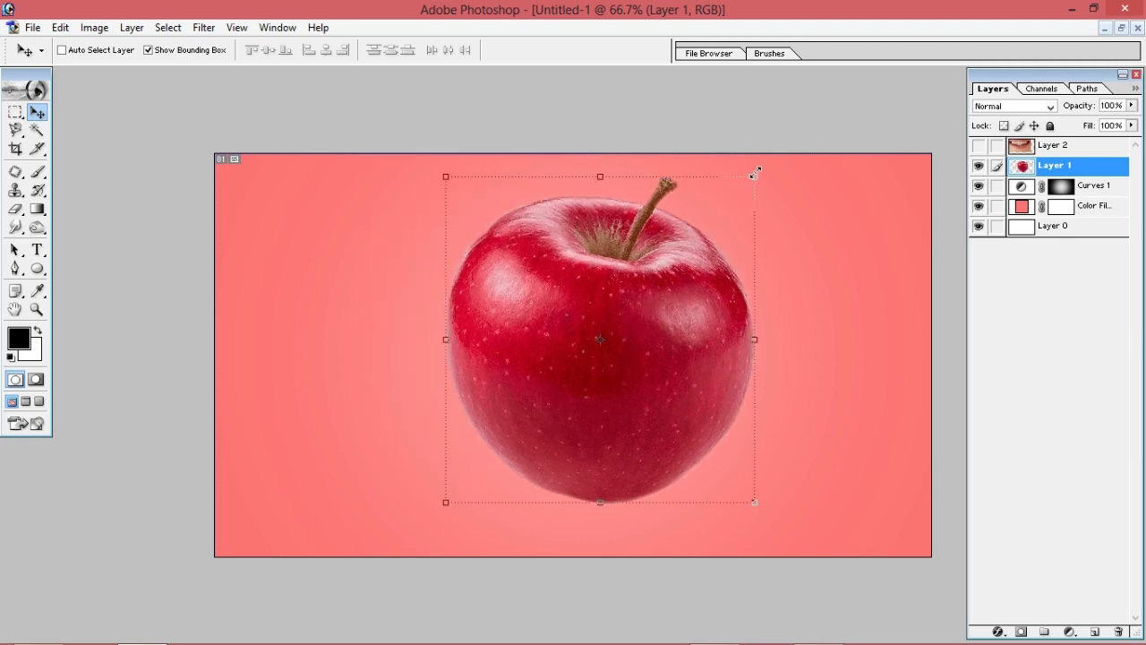
{"action": "left_click_drag", "start_coordinate": [755, 173], "coordinate": [702, 223]}
{"action": "key", "text": "Return"}
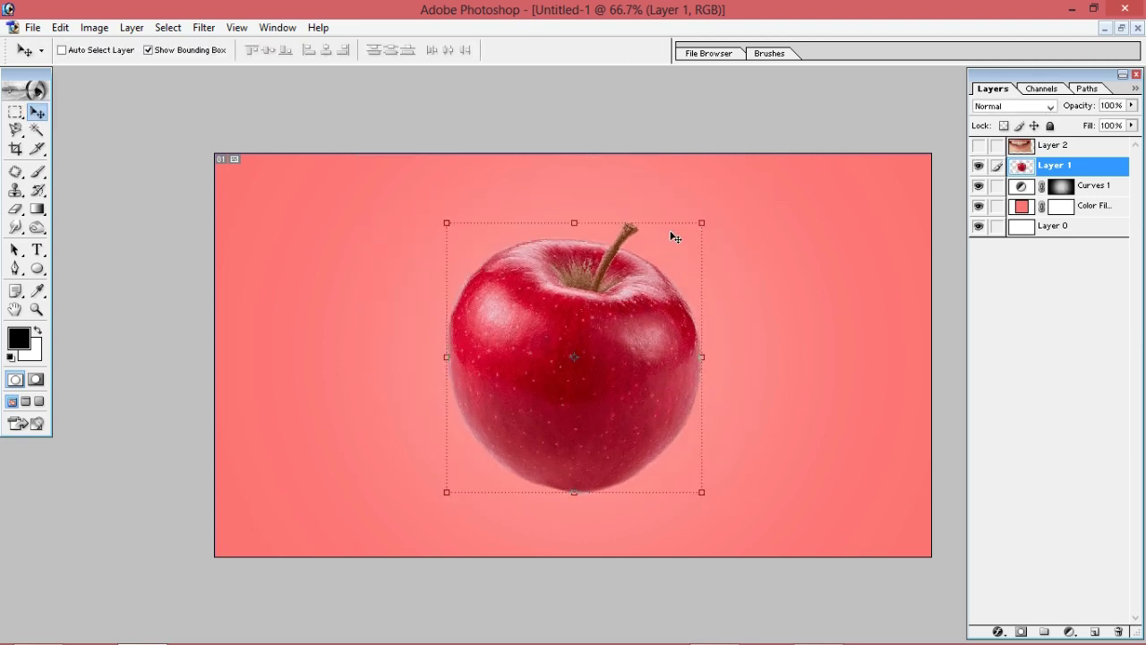
{"action": "mouse_move", "coordinate": [714, 218]}
{"action": "left_mouse_down"}
{"action": "mouse_move", "coordinate": [685, 186]}
{"action": "mouse_move", "coordinate": [701, 199]}
{"action": "left_mouse_up"}
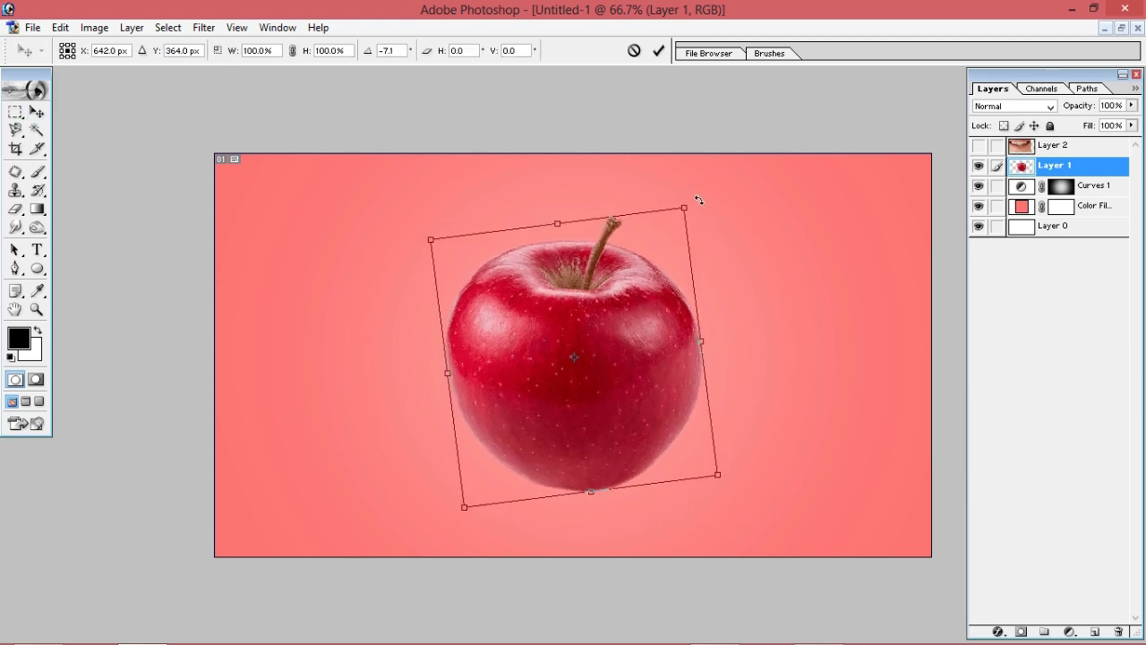
{"action": "key", "text": "Escape"}
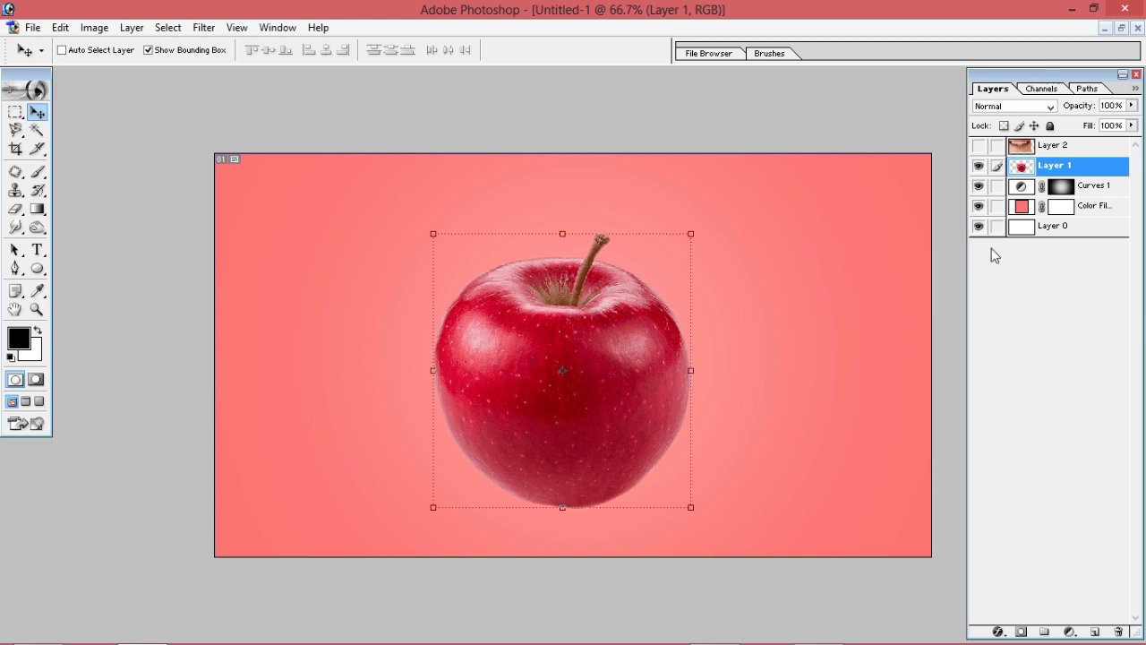
- Centre the apple vertically on the canvas using a Select All alignment
{"action": "key", "text": "ctrl+a"}
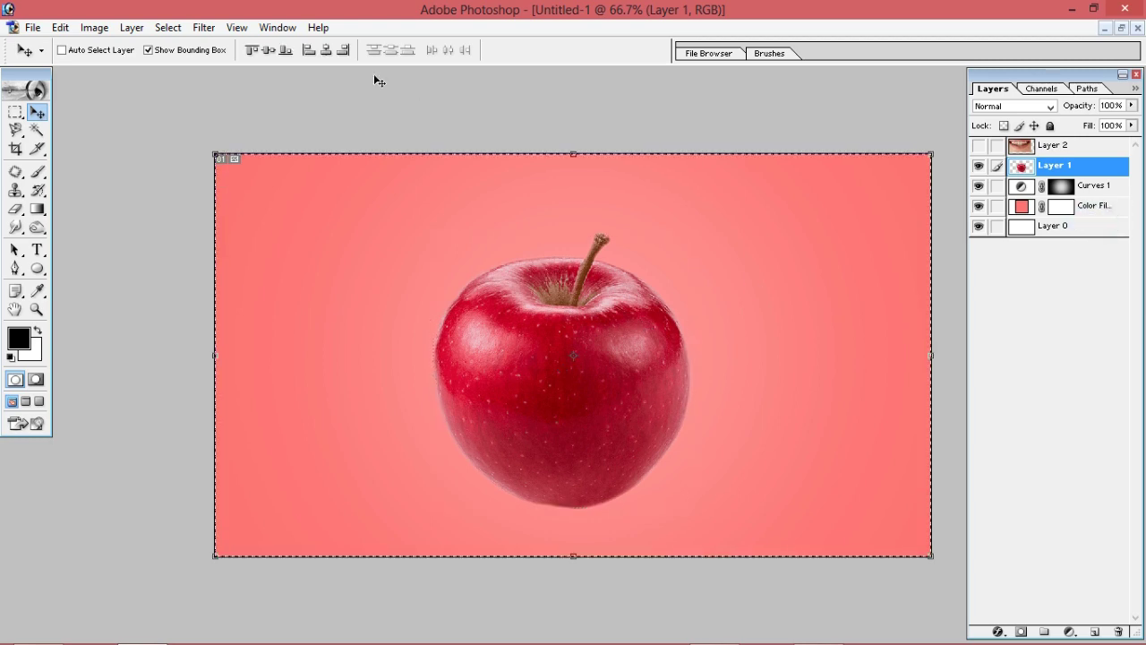
{"action": "left_click", "coordinate": [274, 54]}
{"action": "key", "text": "ctrl+d"}
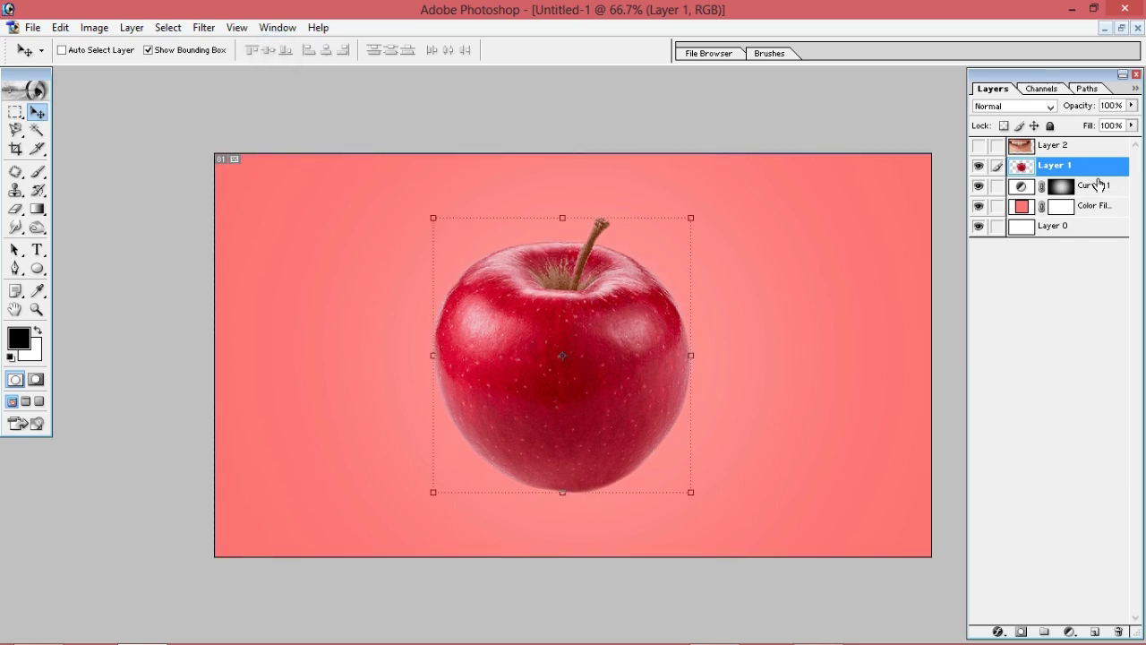
- Add a new empty Layer 3 above Curves 1
{"action": "left_click", "coordinate": [1079, 635]}
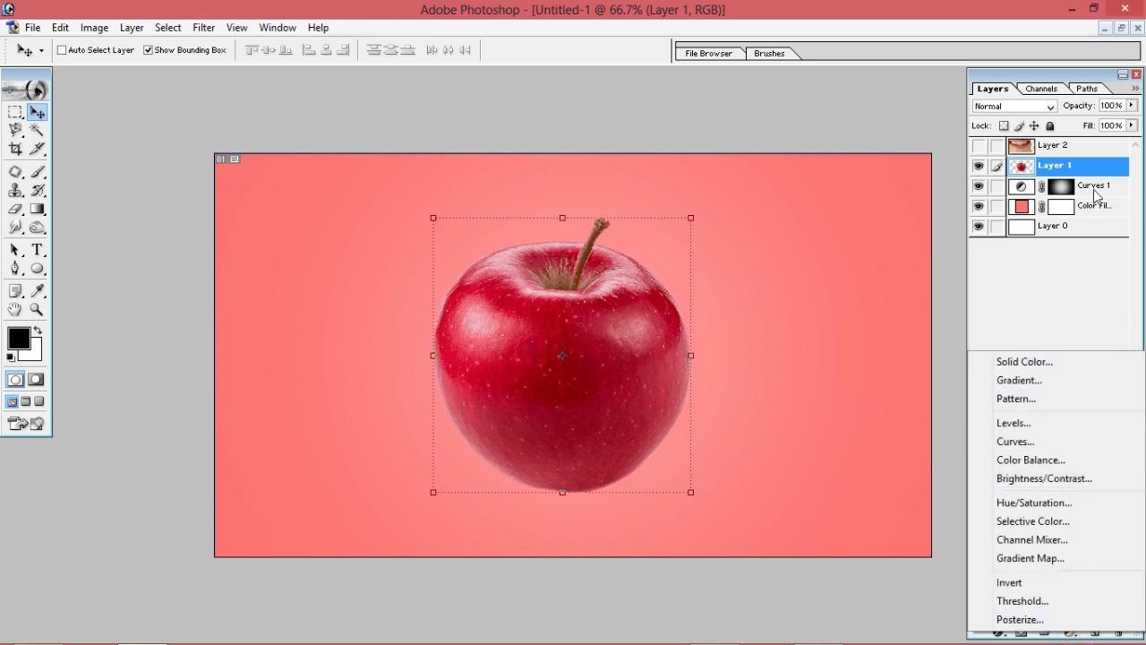
{"action": "left_click", "coordinate": [1094, 190]}
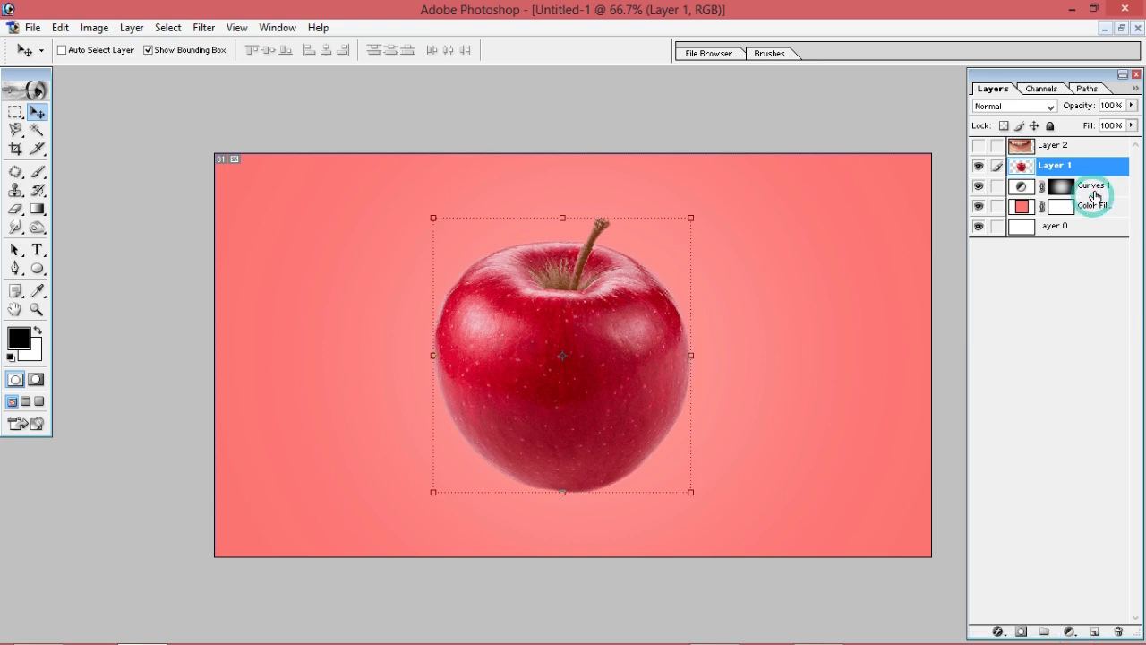
{"action": "left_click", "coordinate": [1095, 631]}
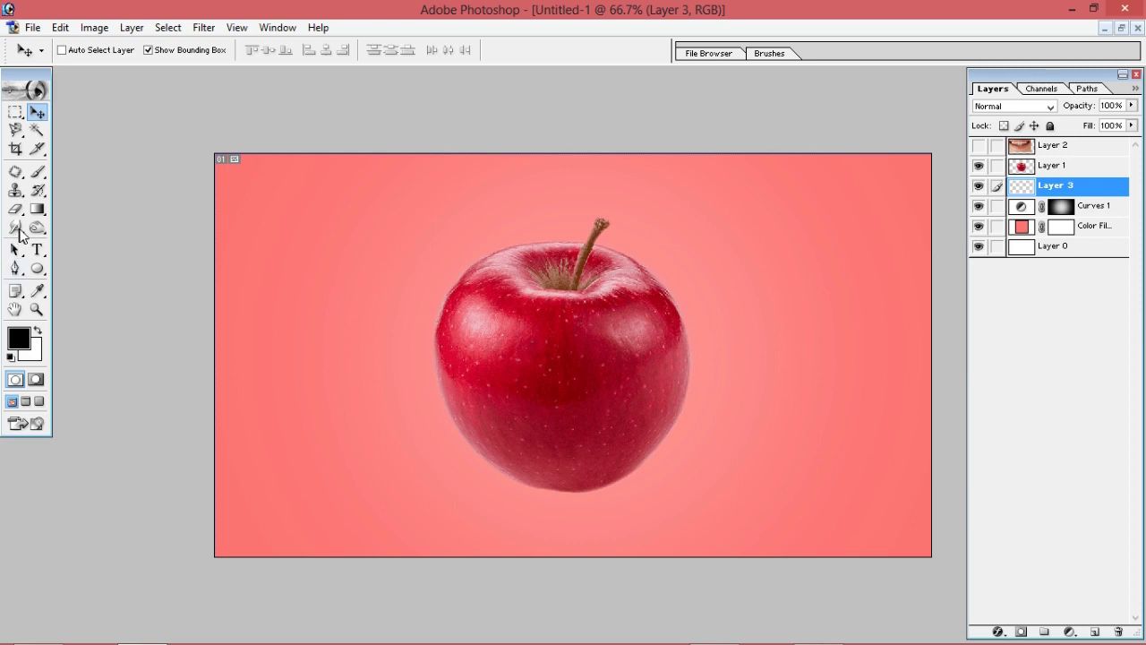
- Draw a flat ellipse under the apple, fill it black, and squash it thinner
{"action": "left_click_drag", "start_coordinate": [37, 268], "coordinate": [91, 306]}
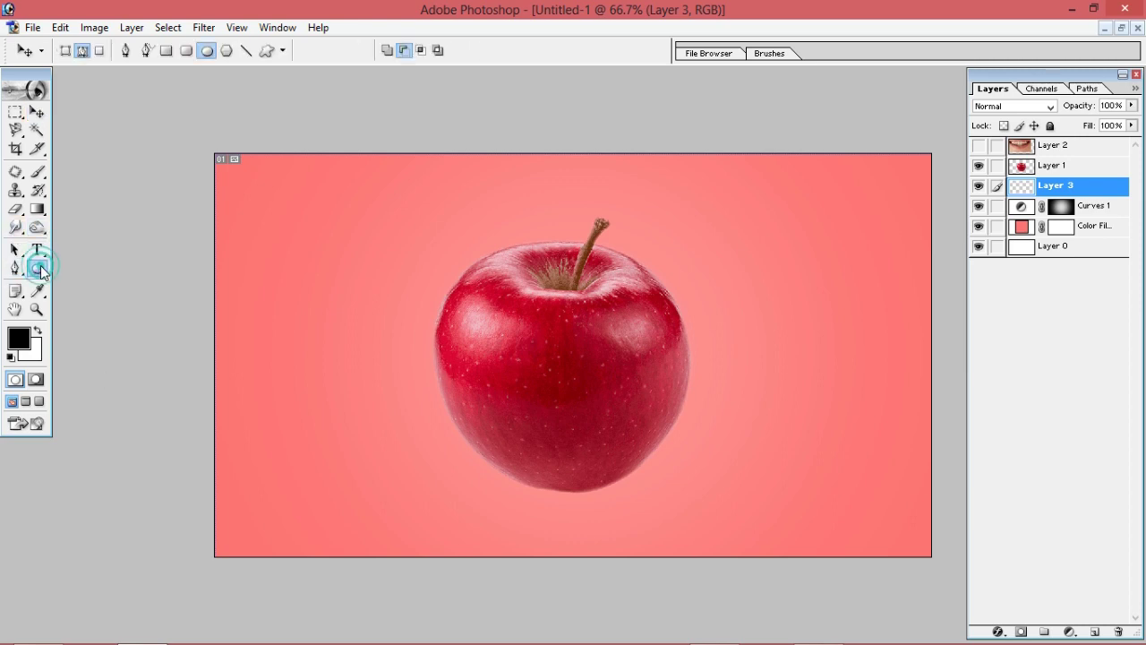
{"action": "left_click", "coordinate": [89, 300]}
{"action": "left_click_drag", "start_coordinate": [471, 496], "coordinate": [665, 503]}
{"action": "key", "text": "ctrl+Return"}
{"action": "key", "text": "alt+BackSpace"}
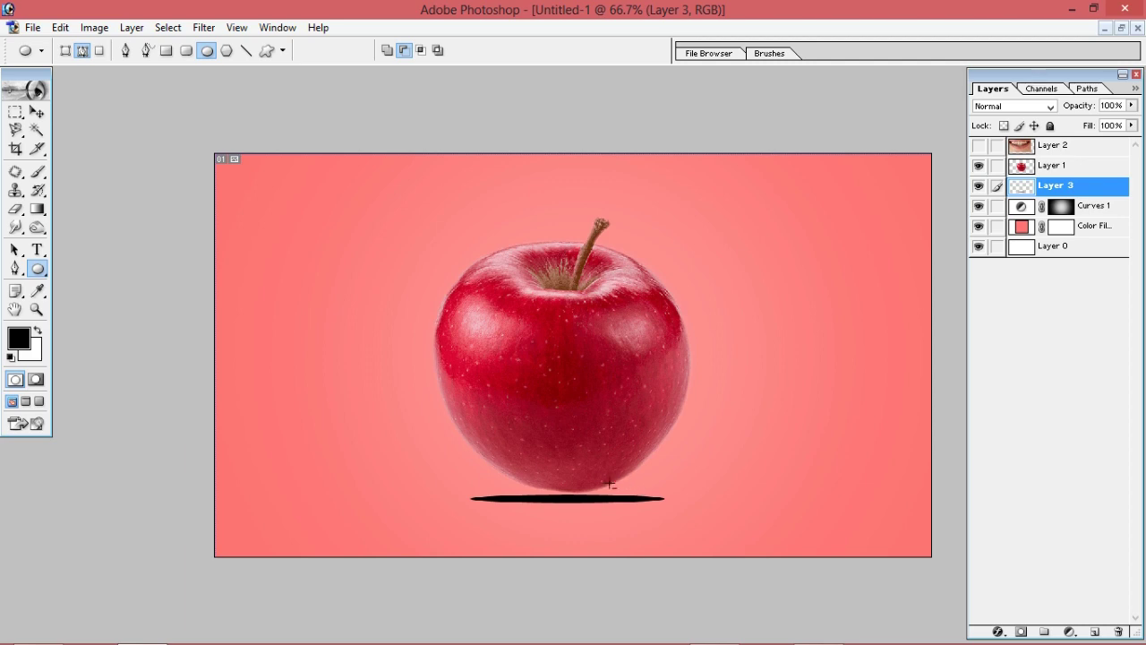
{"action": "key", "text": "v"}
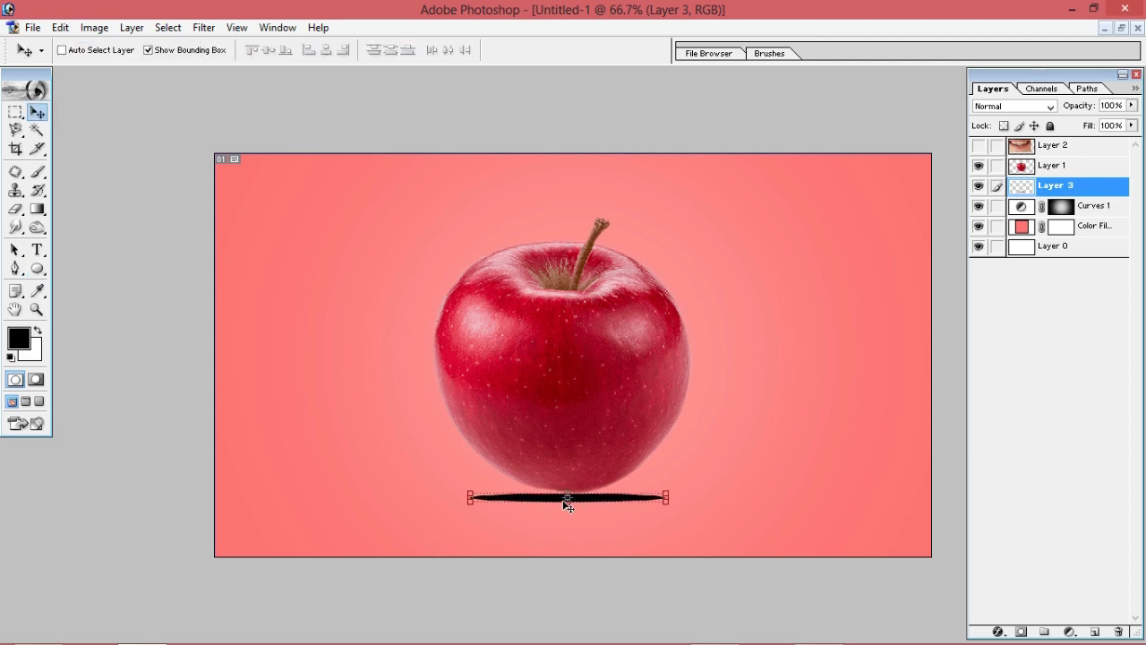
{"action": "left_click_drag", "start_coordinate": [592, 507], "coordinate": [591, 498]}
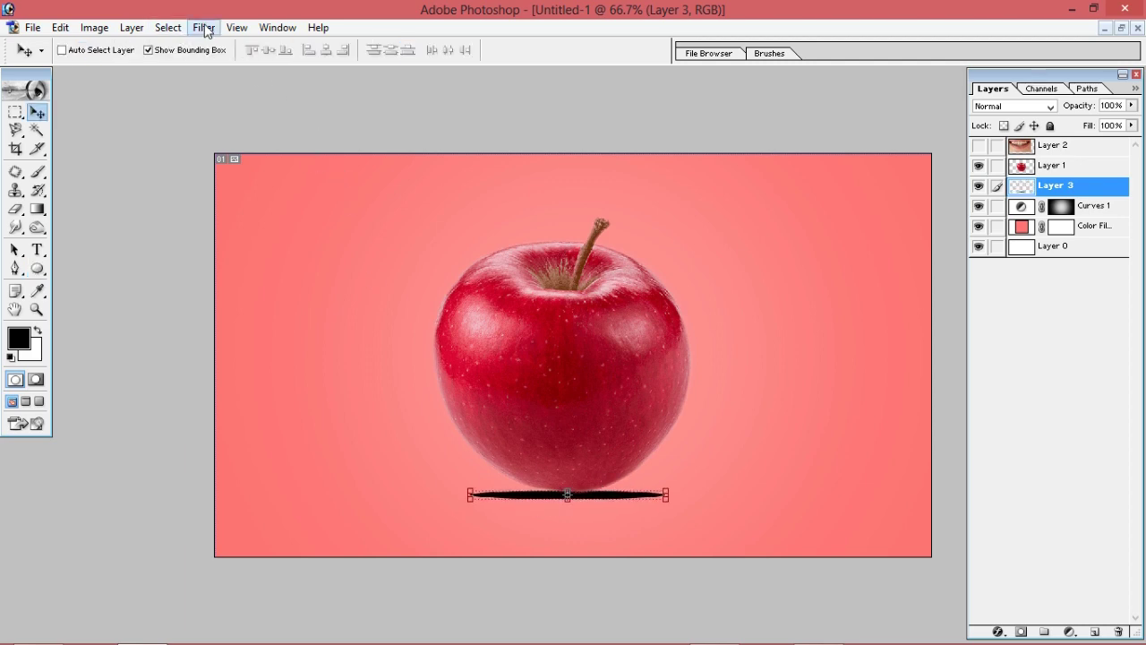
- Blur the shadow with a 12-pixel Gaussian Blur and reposition it beneath the apple
{"action": "left_click", "coordinate": [203, 27]}
{"action": "left_click", "coordinate": [439, 188]}
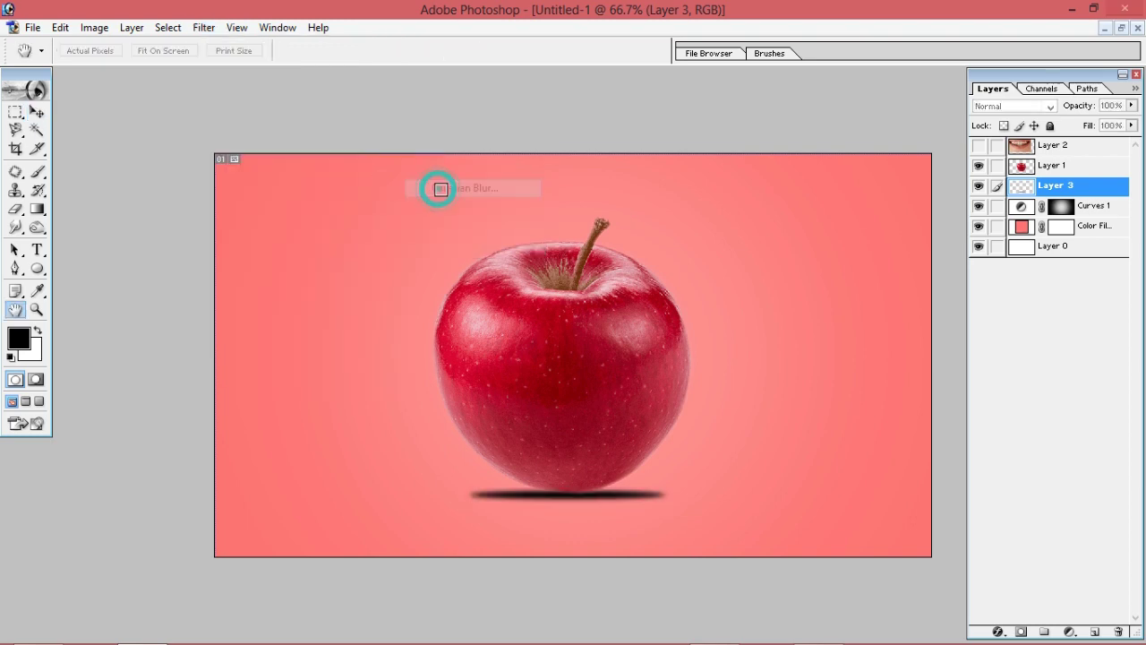
{"action": "left_click_drag", "start_coordinate": [132, 362], "coordinate": [172, 363]}
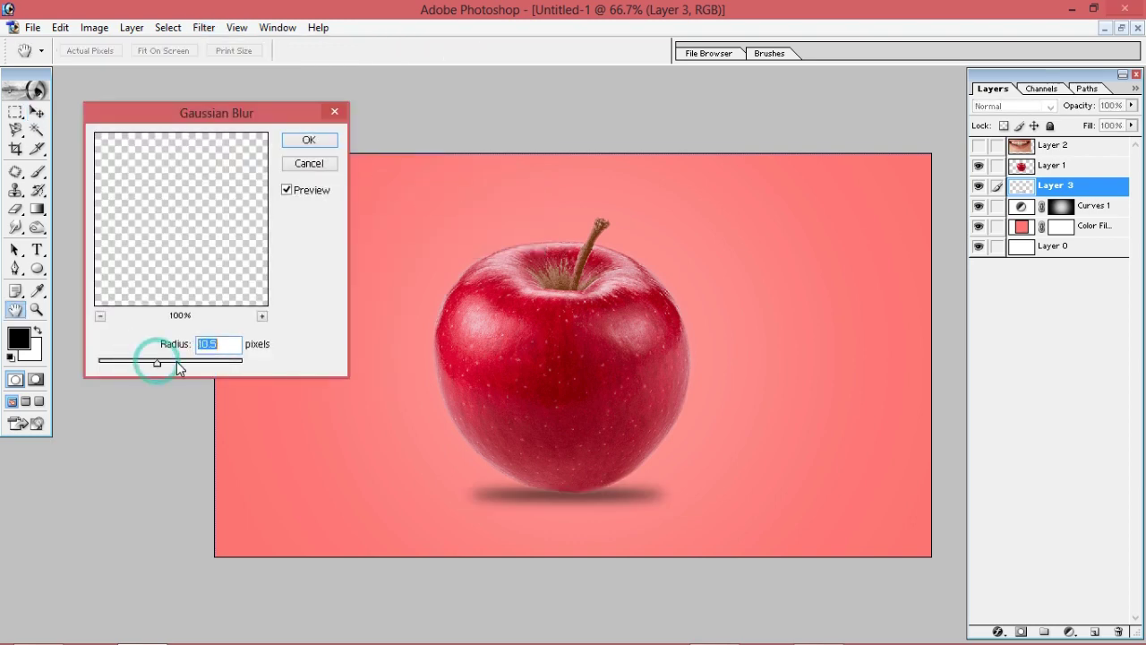
{"action": "left_click_drag", "start_coordinate": [169, 367], "coordinate": [164, 366]}
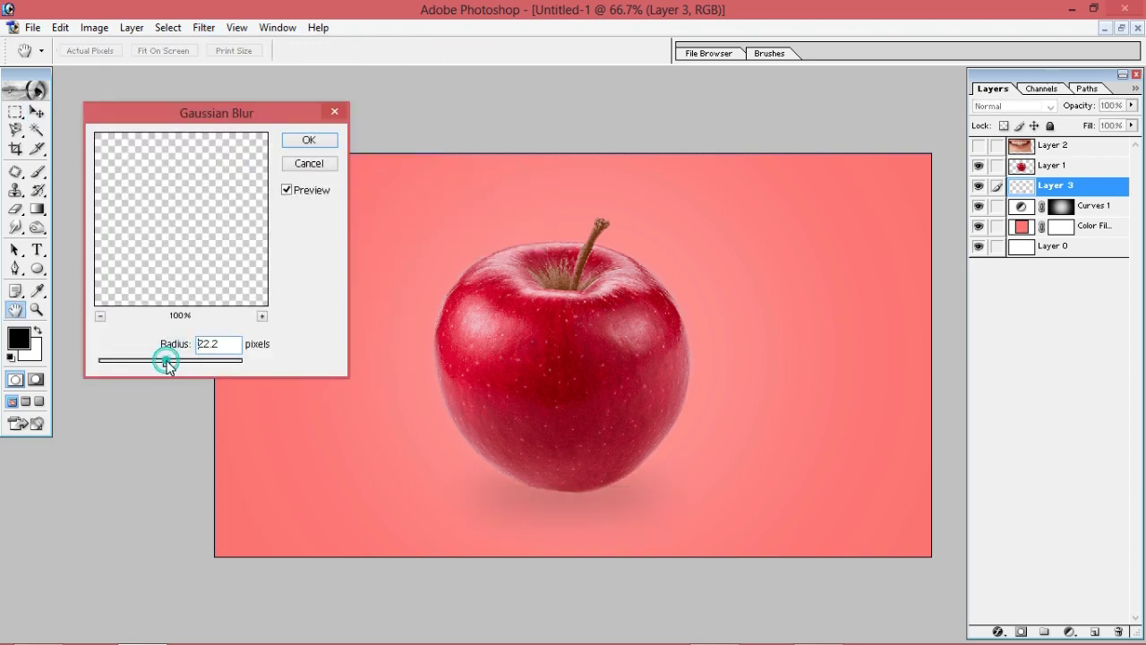
{"action": "left_click_drag", "start_coordinate": [164, 366], "coordinate": [157, 368]}
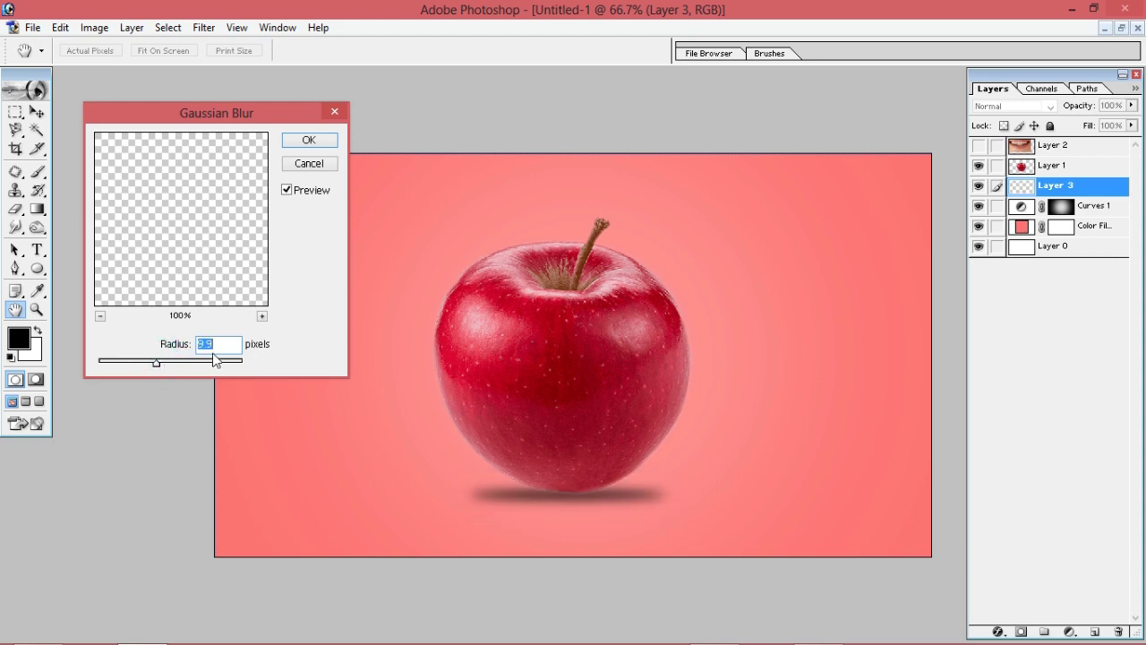
{"action": "type", "text": "0"}
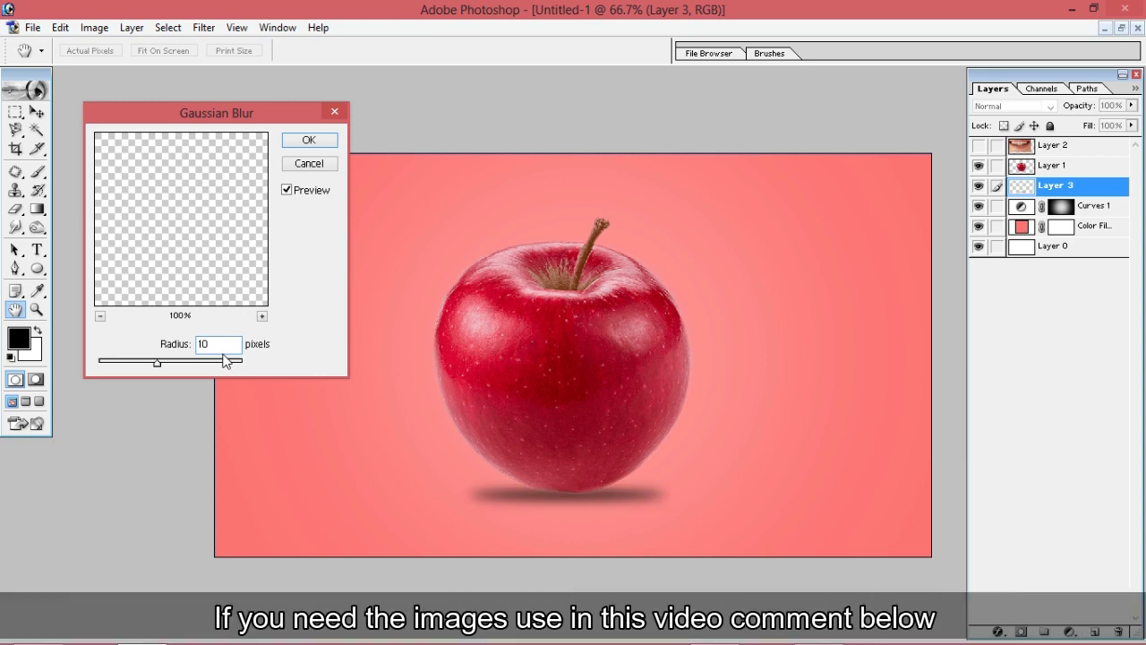
{"action": "key", "text": "BackSpace"}
{"action": "type", "text": "2"}
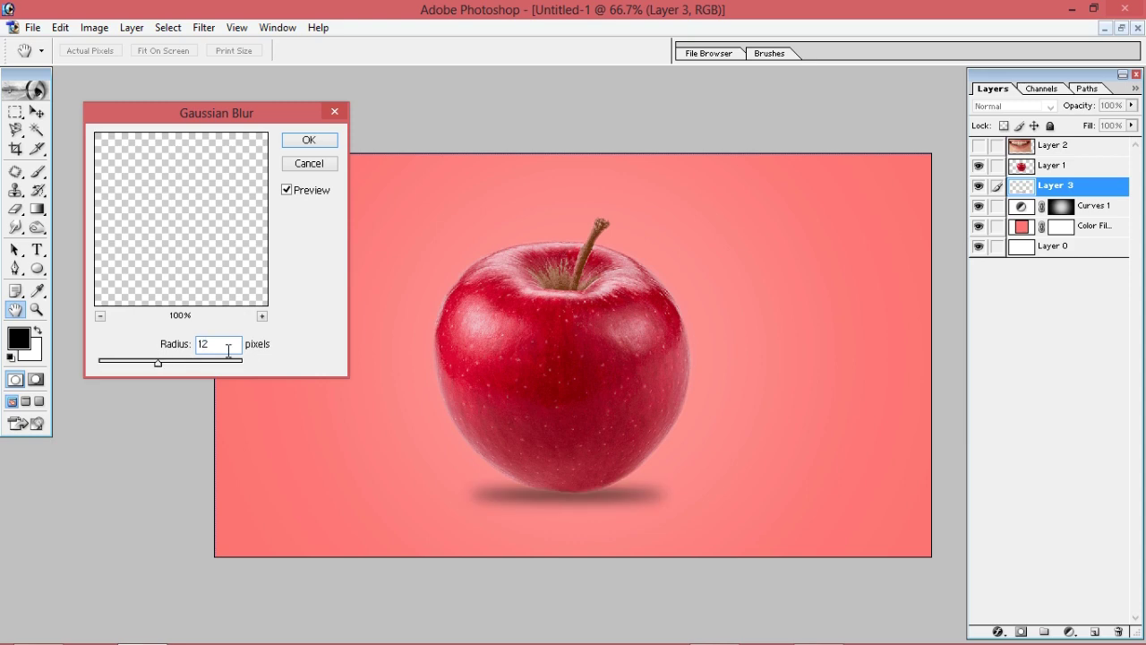
{"action": "left_click", "coordinate": [308, 139]}
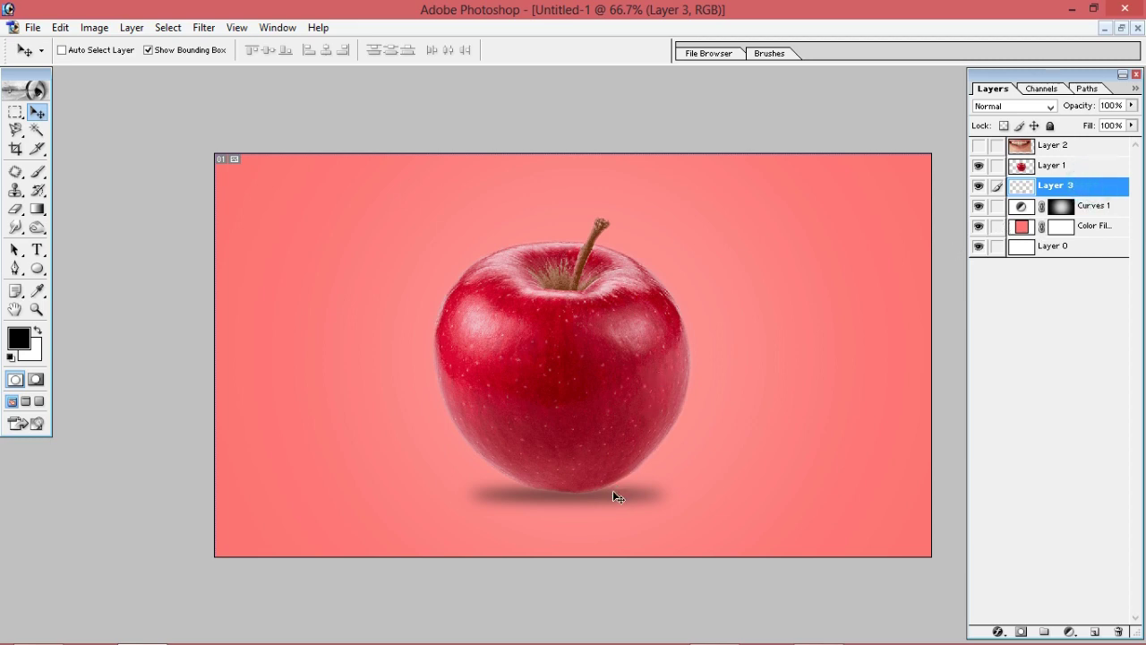
{"action": "left_click_drag", "start_coordinate": [609, 493], "coordinate": [617, 483]}
- Flatten the shadow to about 66% height with Free Transform
{"action": "key", "text": "ctrl+t"}
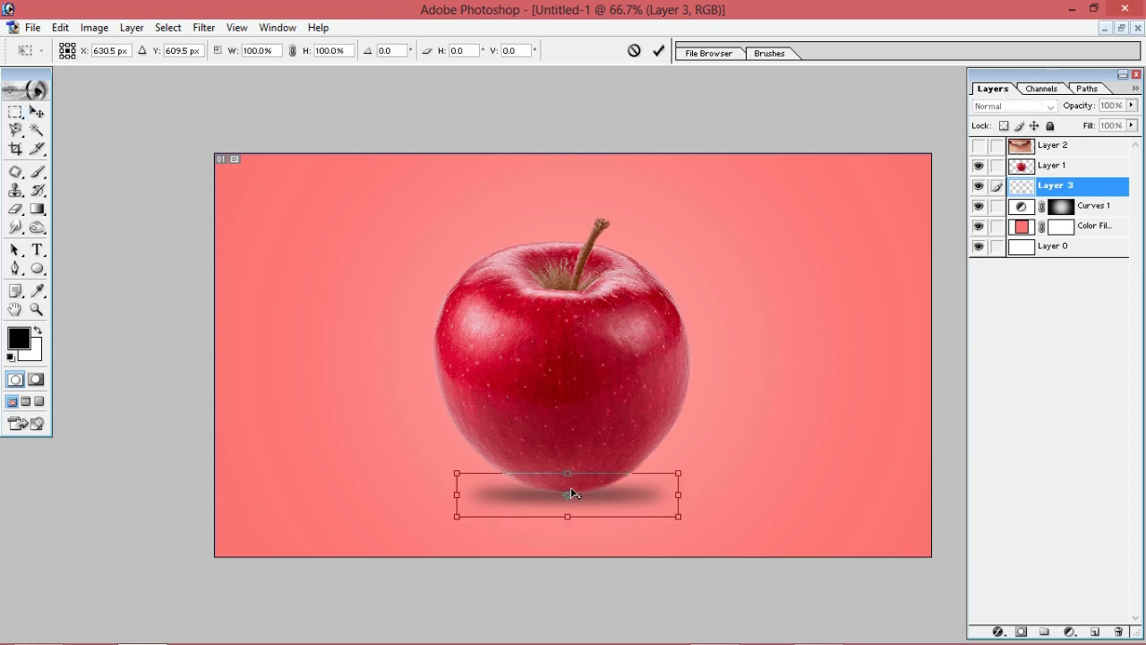
{"action": "left_click_drag", "start_coordinate": [568, 517], "coordinate": [568, 508]}
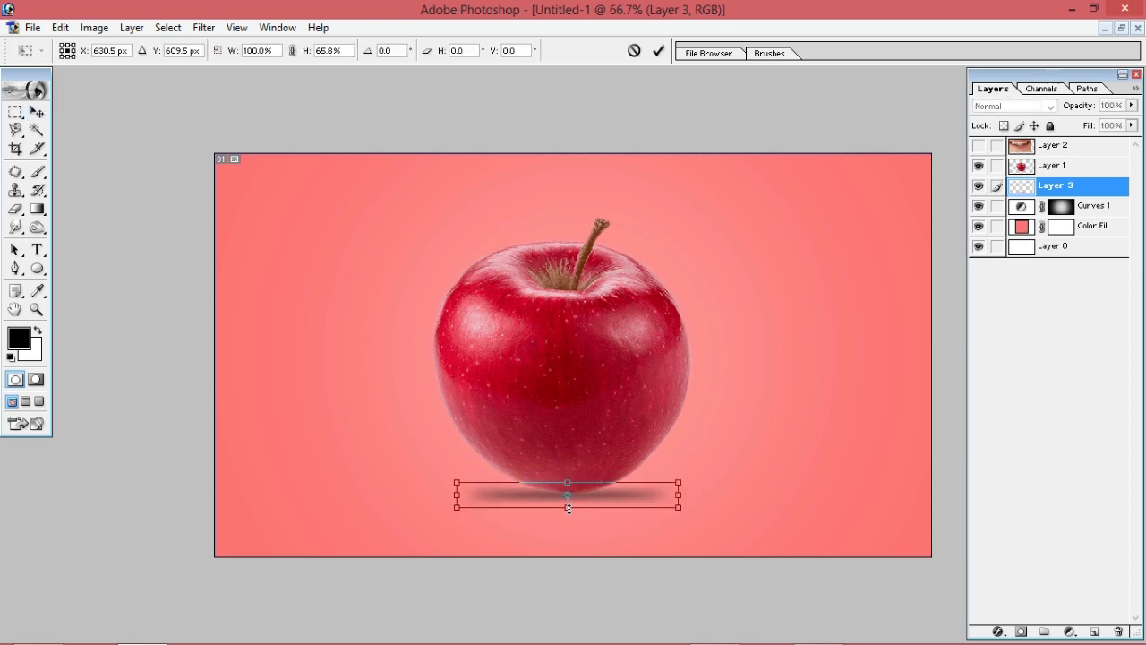
{"action": "key", "text": "Return"}
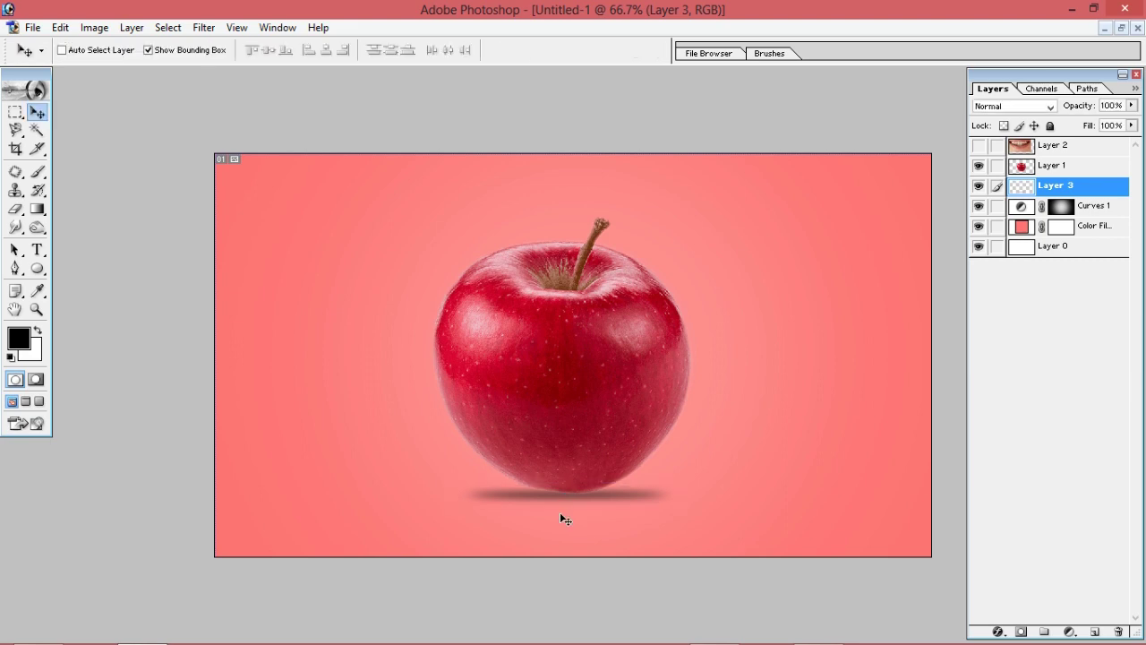
- Lower the shadow layer's opacity to 70%
{"action": "left_click", "coordinate": [1131, 105]}
{"action": "left_click_drag", "start_coordinate": [1130, 120], "coordinate": [1103, 127]}
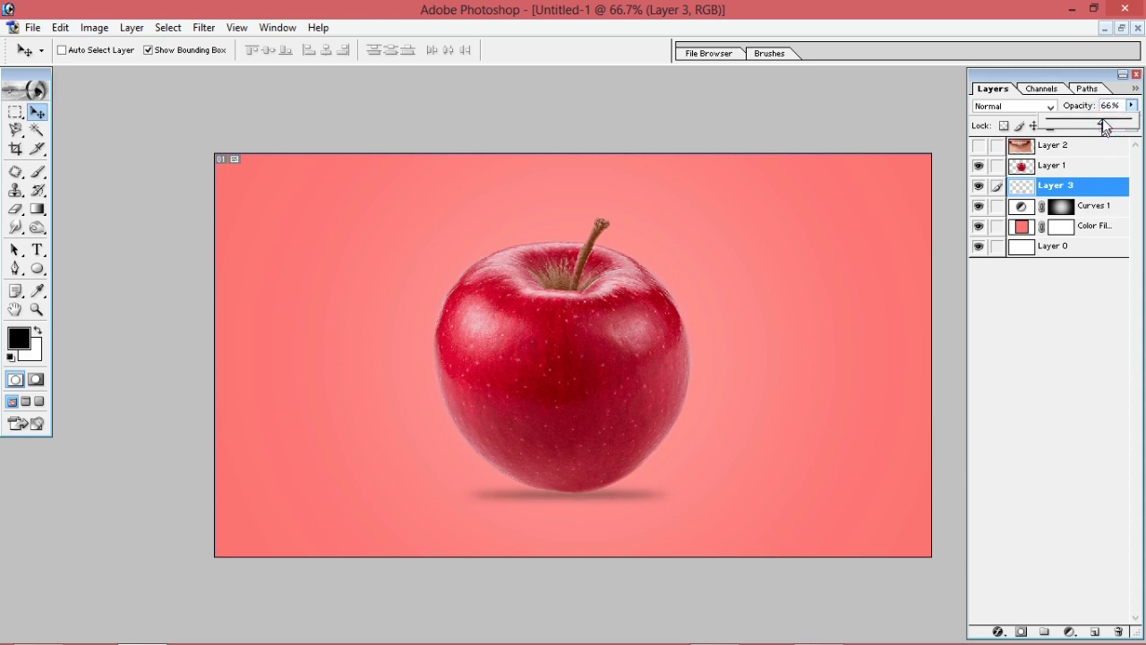
{"action": "double_click", "coordinate": [1110, 105]}
{"action": "type", "text": "70"}
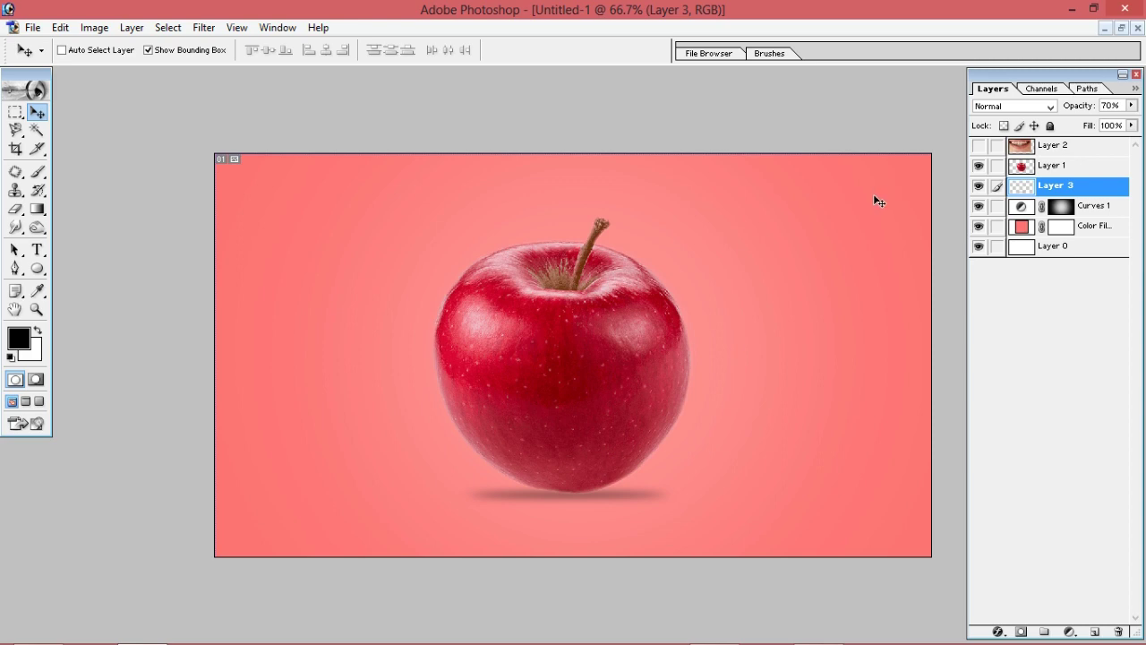
{"action": "type", "text": "p"}
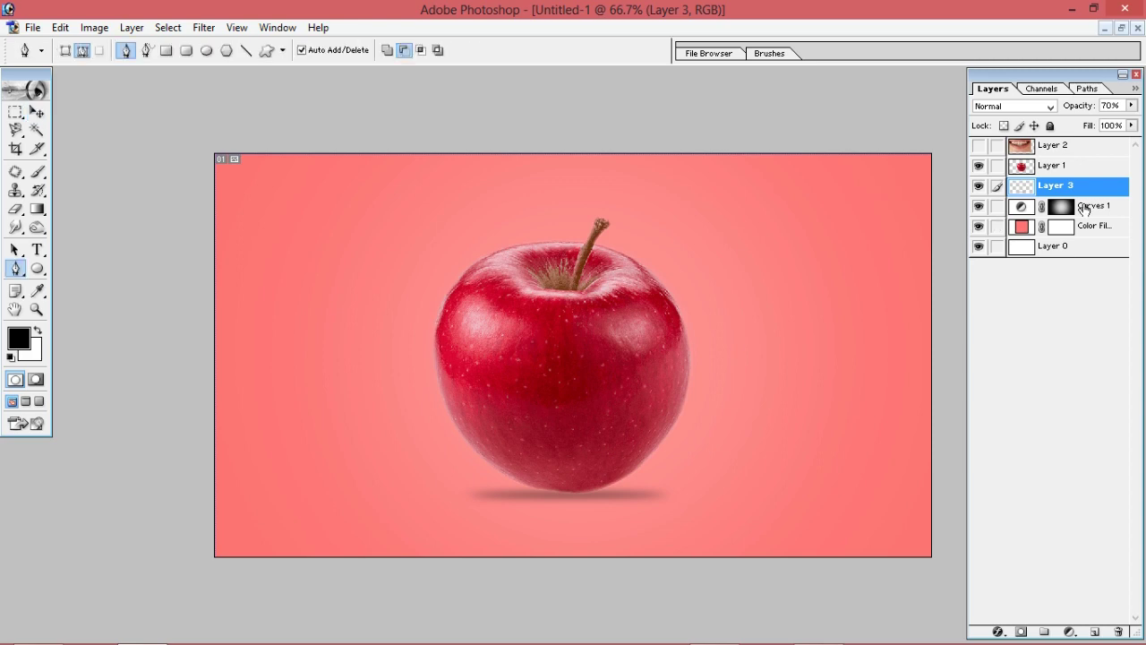
{"action": "type", "text": "v"}
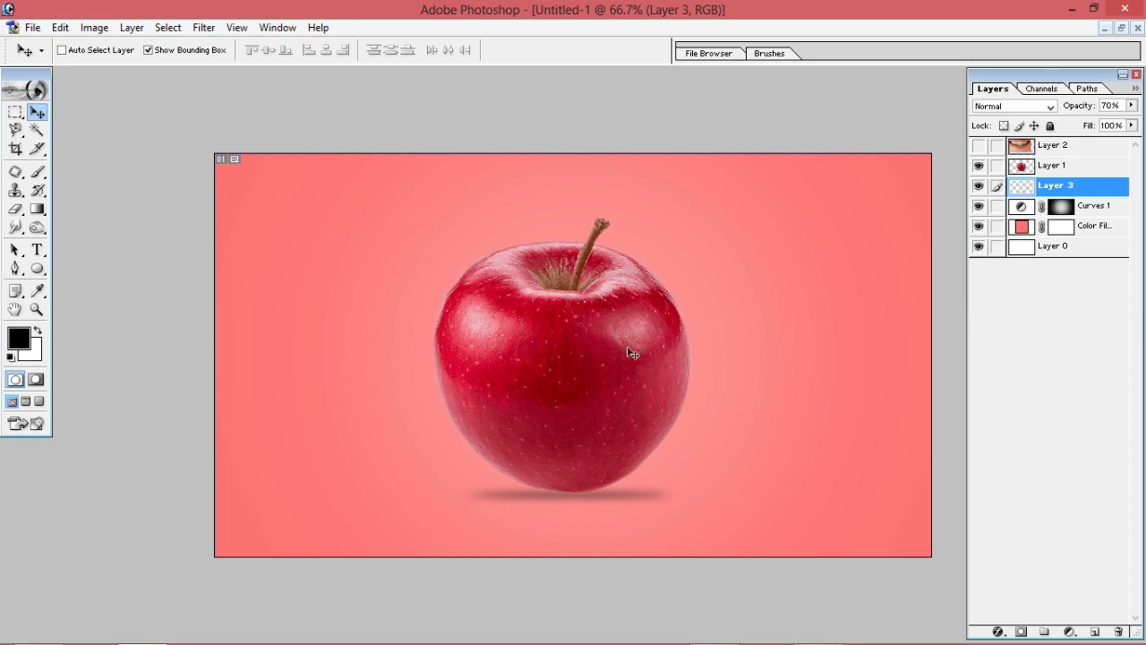
- Show the mouth photo and scale it down over the apple's lower half
{"action": "left_click", "coordinate": [1079, 146]}
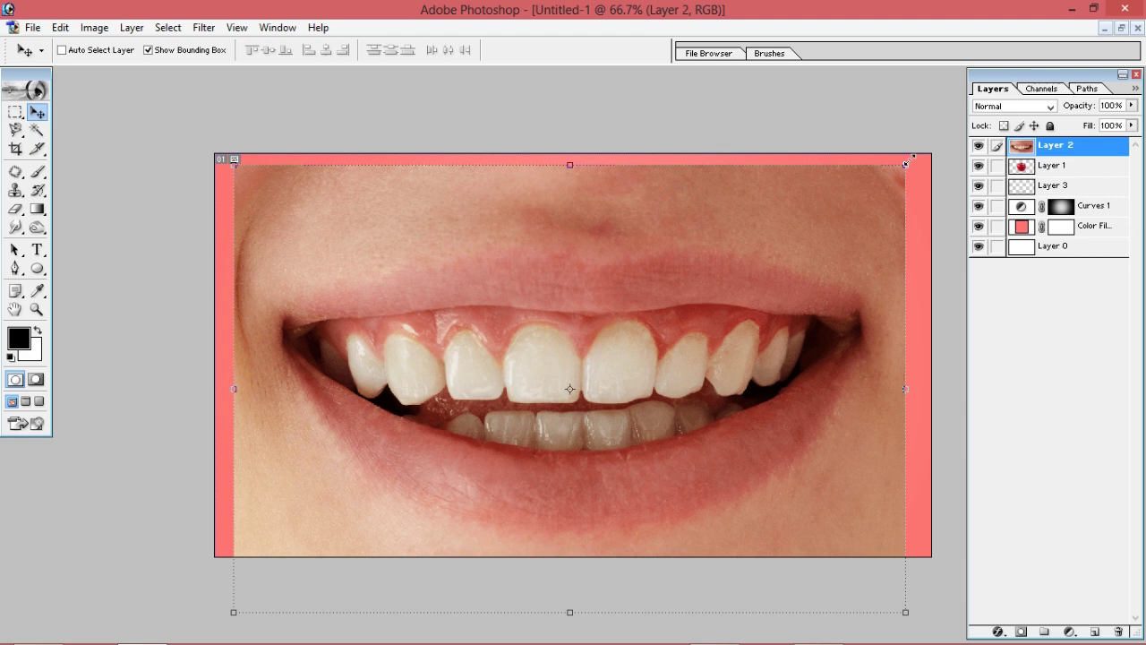
{"action": "key", "text": "ctrl+t"}
{"action": "left_click_drag", "start_coordinate": [702, 309], "coordinate": [706, 303]}
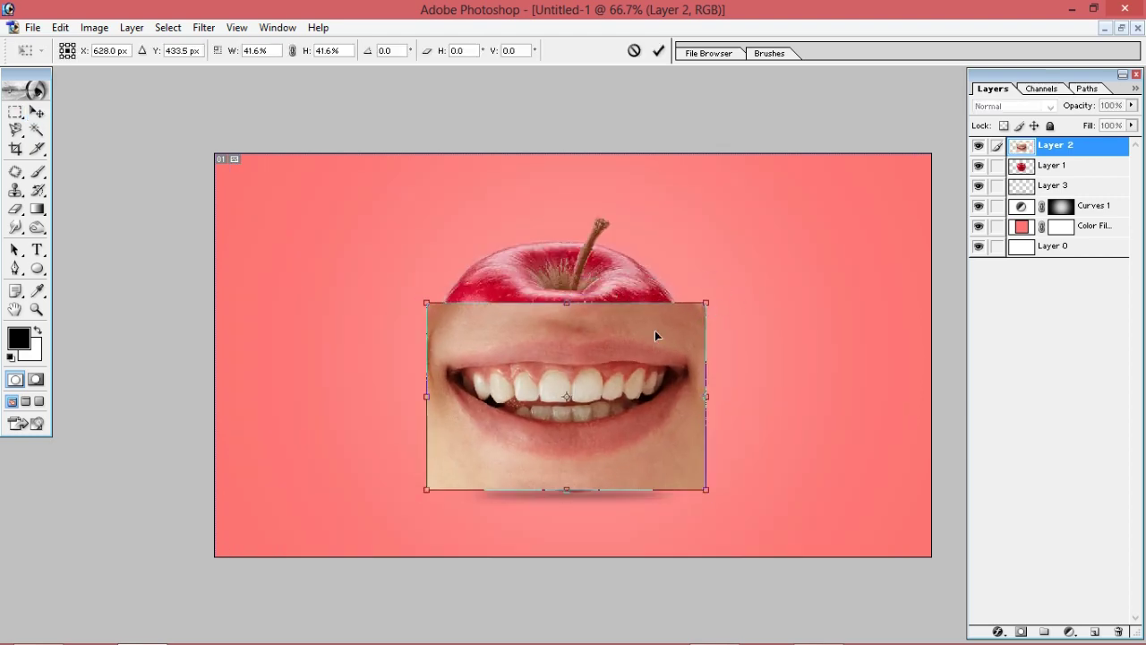
{"action": "left_click_drag", "start_coordinate": [656, 336], "coordinate": [652, 325]}
{"action": "left_click", "coordinate": [659, 50]}
{"action": "mouse_move", "coordinate": [1132, 106]}
{"action": "left_mouse_down"}
{"action": "mouse_move", "coordinate": [1119, 125]}
{"action": "mouse_move", "coordinate": [1058, 141]}
{"action": "left_mouse_up"}
{"action": "left_click", "coordinate": [664, 315]}
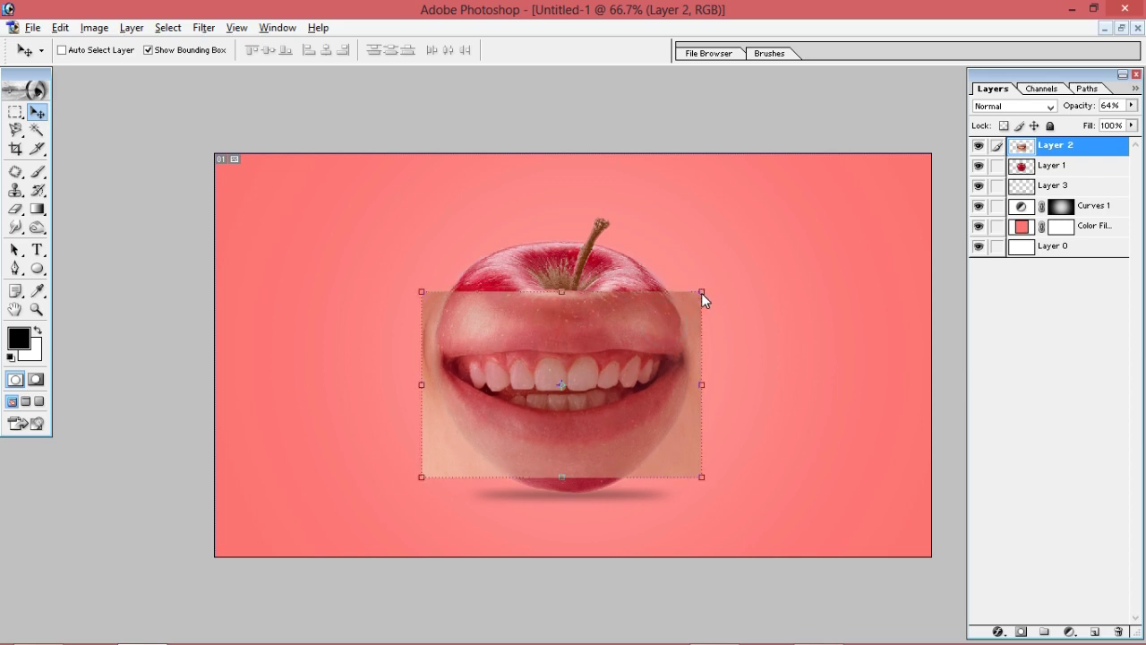
{"action": "left_click_drag", "start_coordinate": [701, 292], "coordinate": [660, 345]}
{"action": "key", "text": "Left"}
{"action": "key", "text": "Left"}
{"action": "key", "text": "Left"}
{"action": "left_click", "coordinate": [659, 51]}
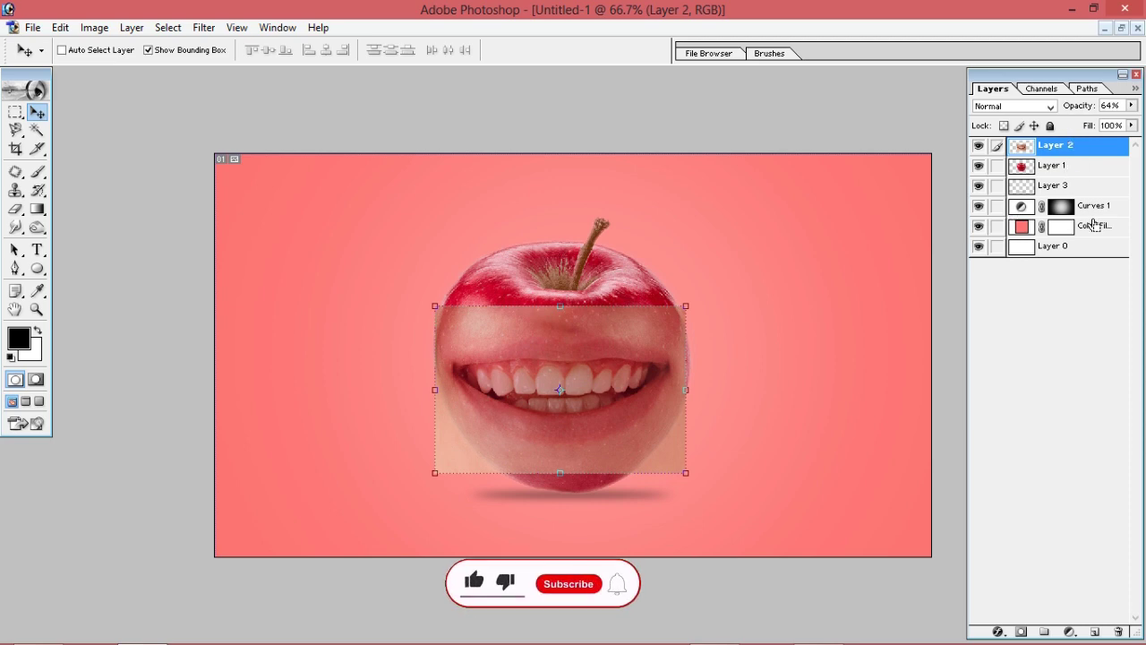
- Centre the mouth vertically within the apple and restore its opacity to 100%
{"action": "left_click", "coordinate": [1079, 166], "text": "ctrl"}
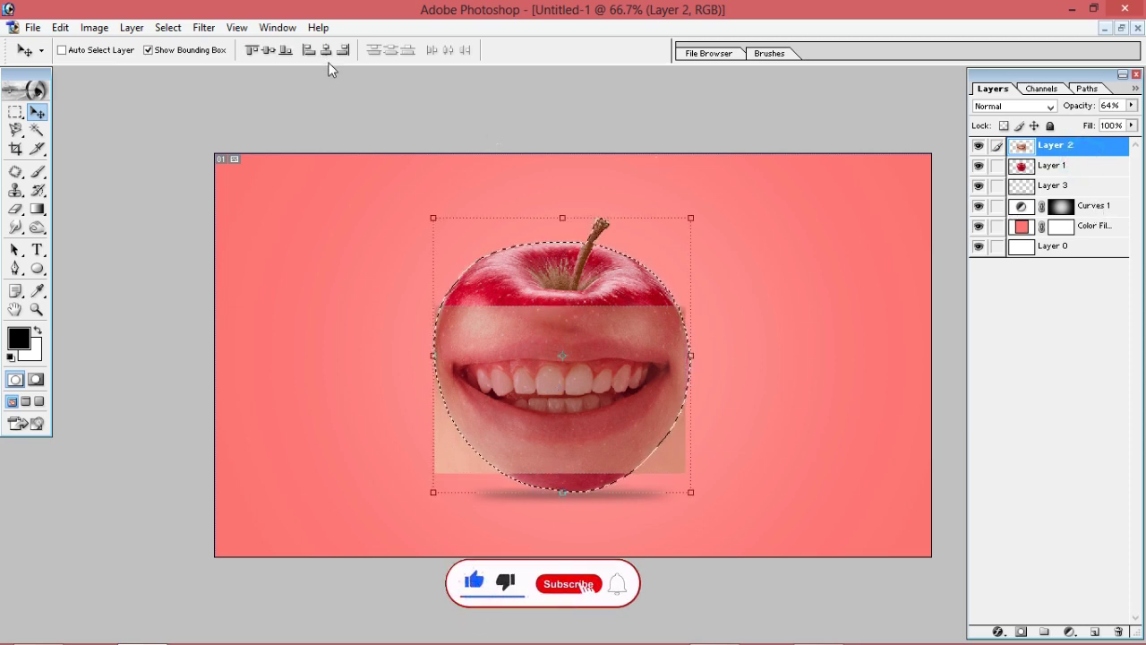
{"action": "left_click", "coordinate": [269, 51]}
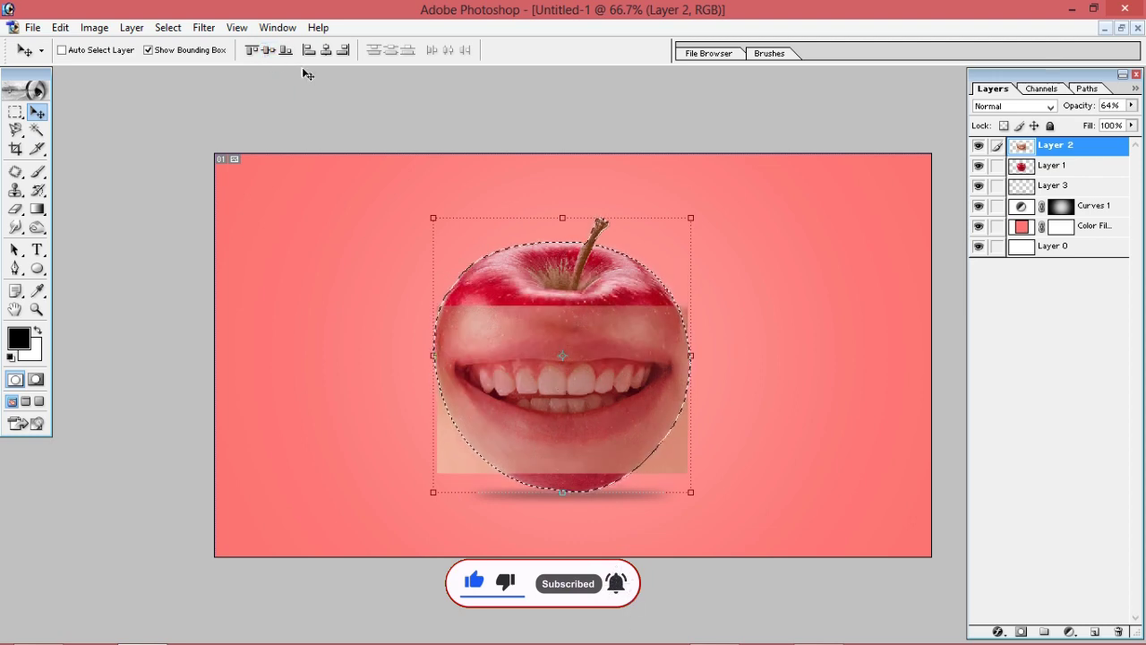
{"action": "key", "text": "ctrl+d"}
{"action": "key", "text": "p"}
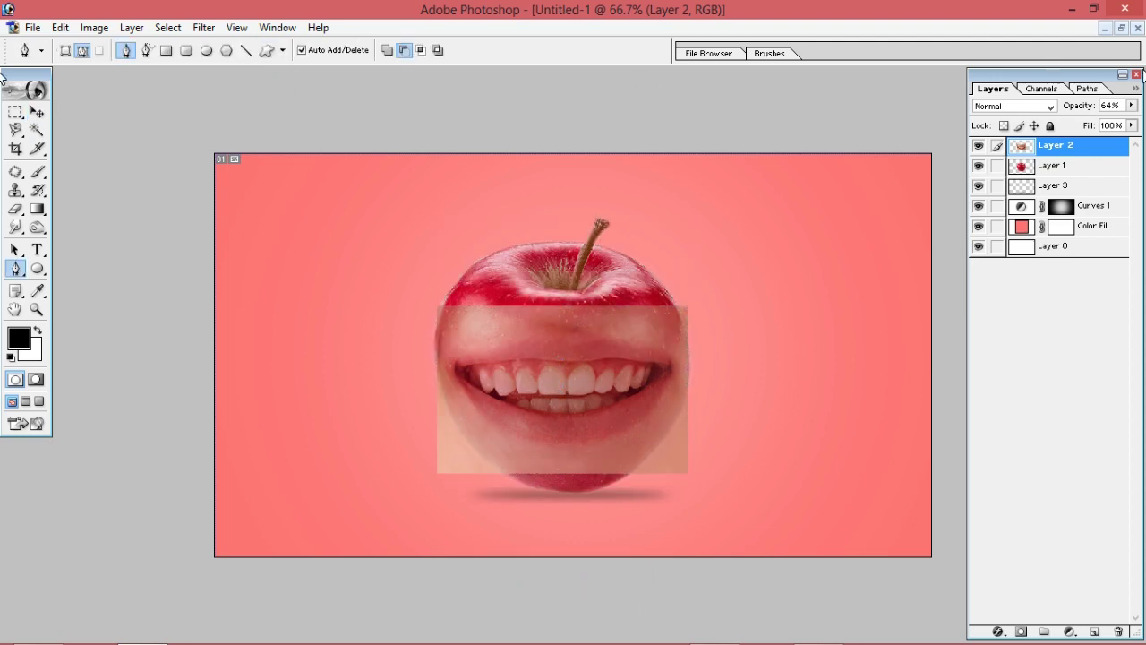
{"action": "left_click_drag", "start_coordinate": [1131, 105], "coordinate": [1139, 122]}
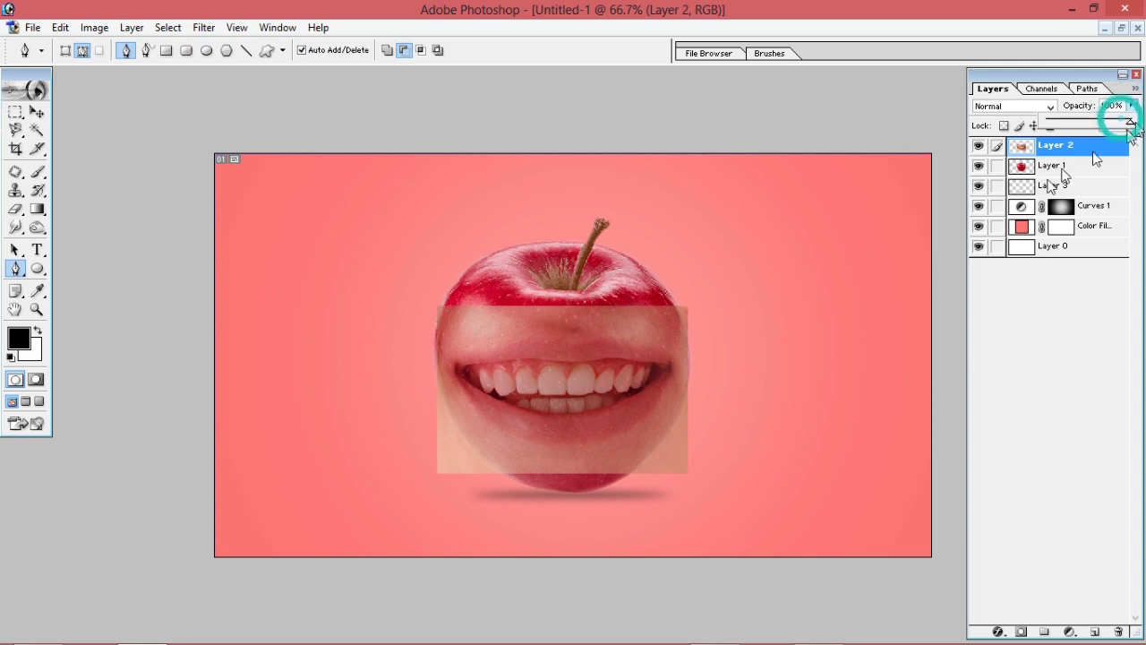
{"action": "left_click", "coordinate": [1068, 165]}
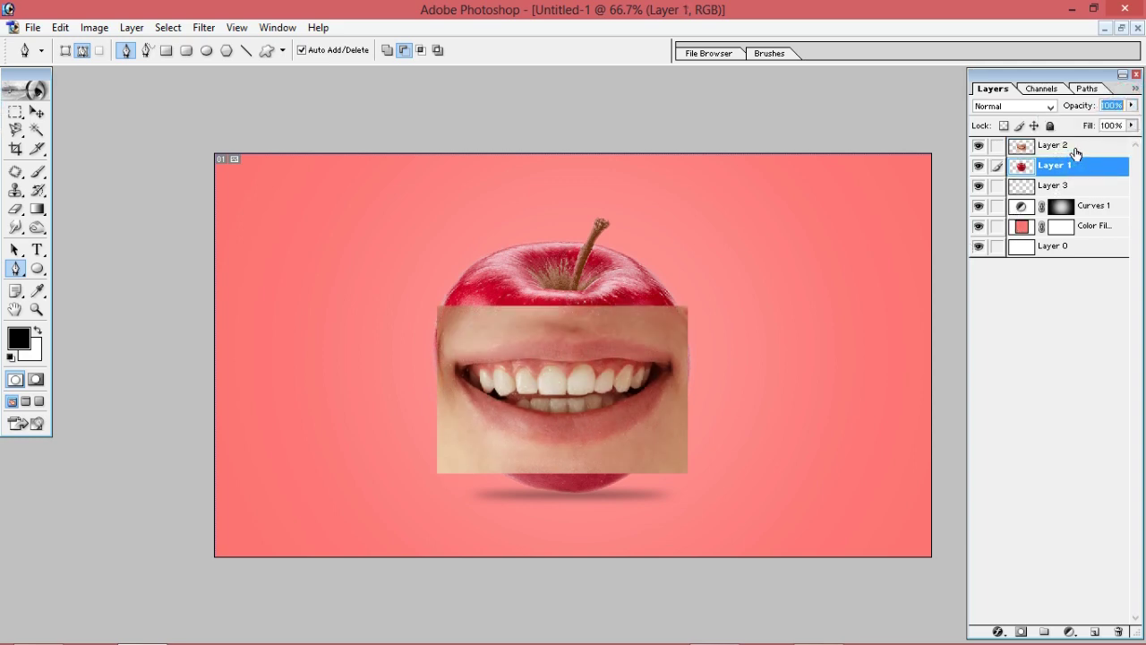
- Add a layer mask to Layer 2 and set up a black size-90 soft brush
{"action": "left_click", "coordinate": [1076, 147]}
{"action": "left_click", "coordinate": [1022, 631]}
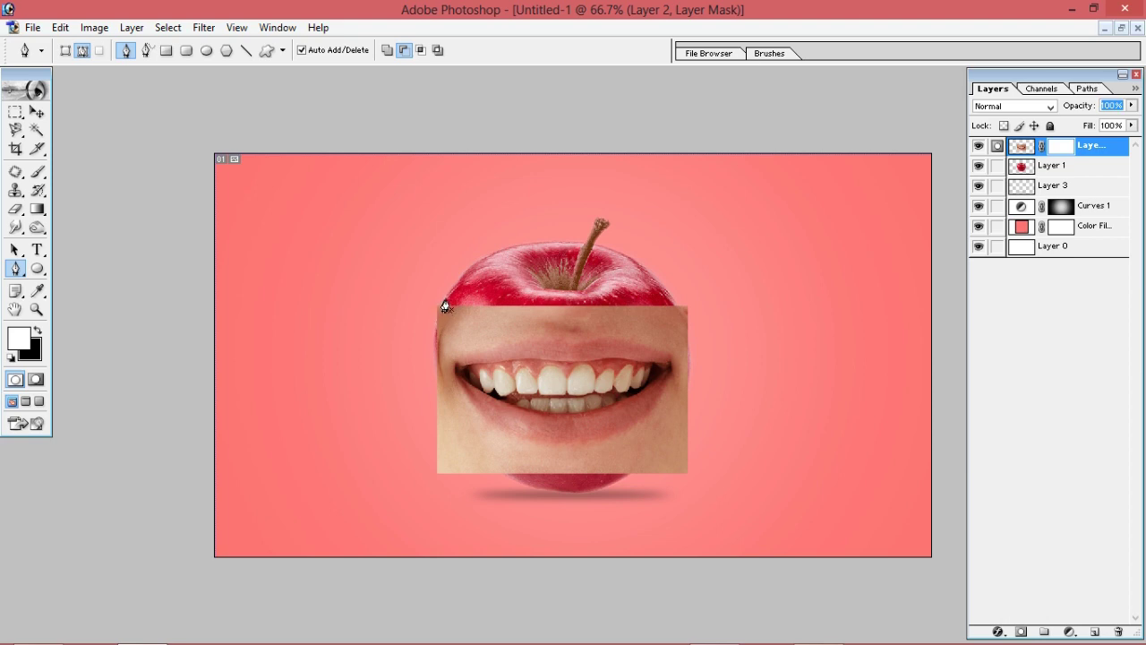
{"action": "left_click", "coordinate": [39, 111]}
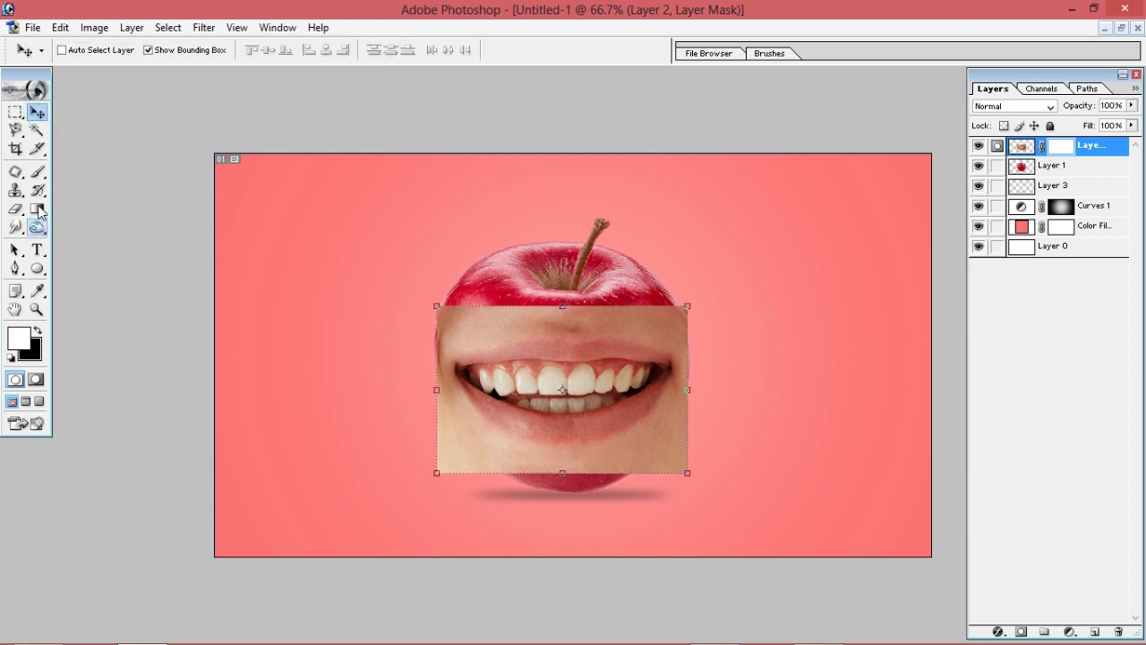
{"action": "left_click", "coordinate": [38, 174]}
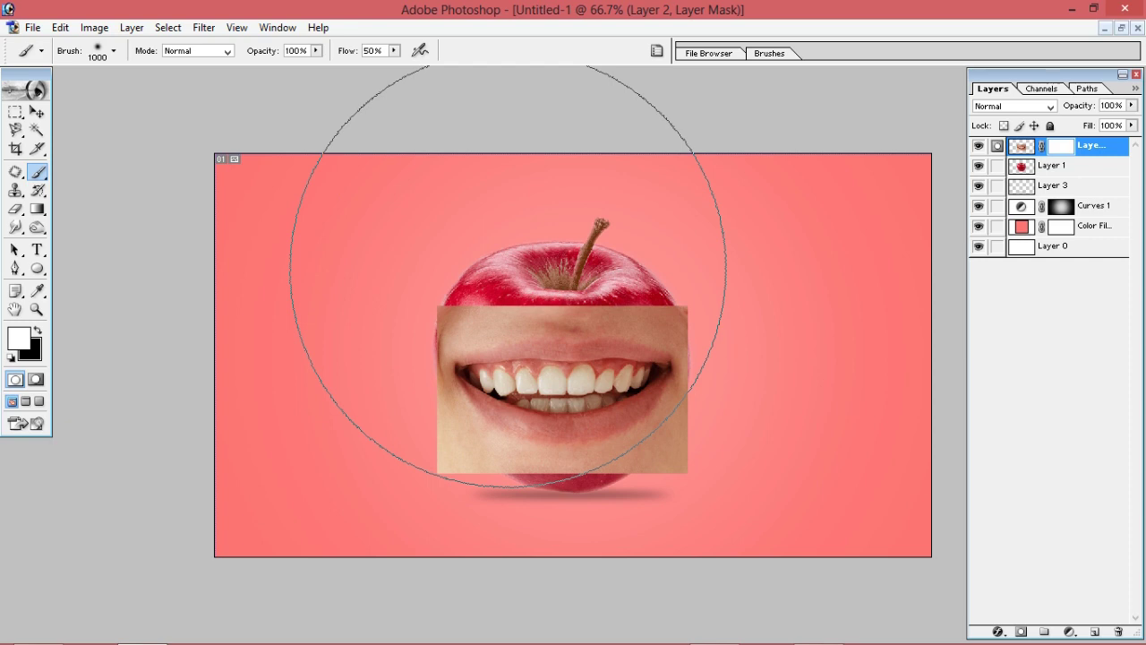
{"action": "key", "text": "bracketleft"}
{"action": "key", "text": "bracketleft"}
{"action": "key", "text": "bracketleft"}
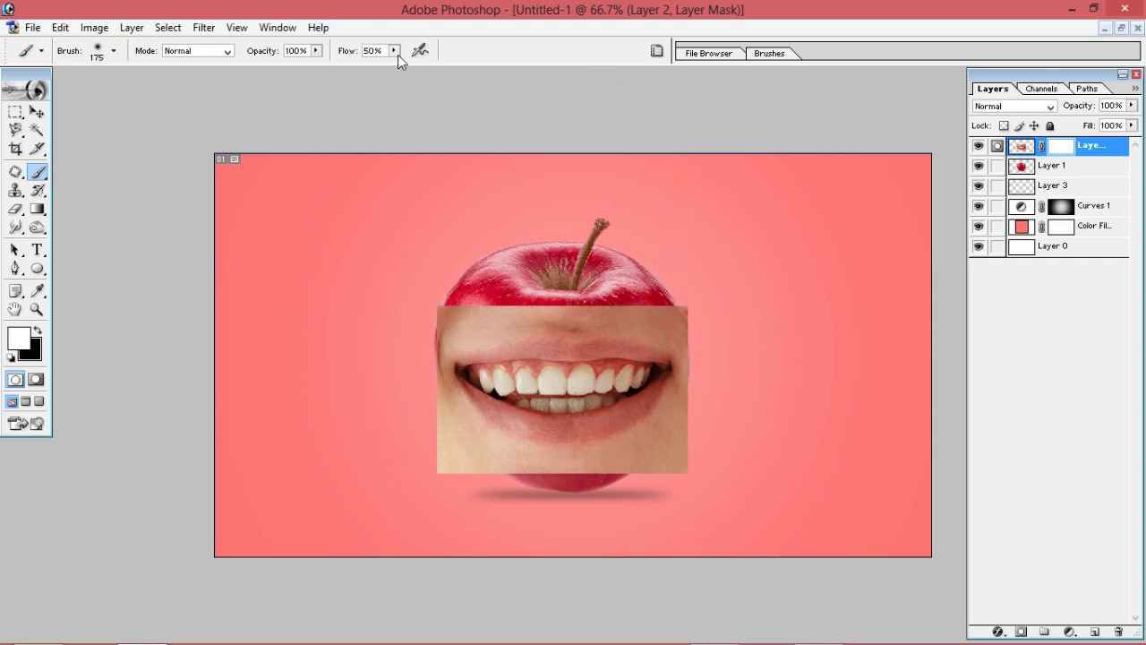
{"action": "key", "text": "bracketleft"}
{"action": "key", "text": "bracketleft"}
{"action": "key", "text": "bracketleft"}
{"action": "key", "text": "x"}
- Paint away the mouth photo's top, right, bottom and left edges on the mask
{"action": "mouse_move", "coordinate": [455, 309]}
{"action": "left_mouse_down"}
{"action": "mouse_move", "coordinate": [596, 305]}
{"action": "mouse_move", "coordinate": [594, 287]}
{"action": "left_mouse_up"}
{"action": "left_click_drag", "start_coordinate": [695, 319], "coordinate": [654, 461]}
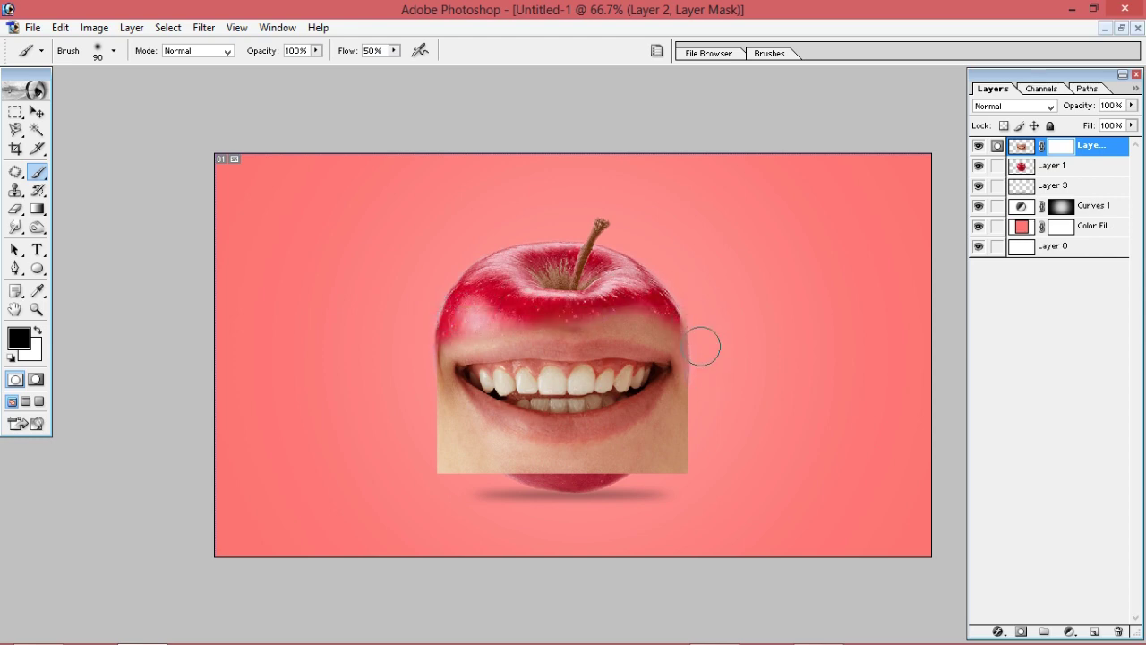
{"action": "left_click_drag", "start_coordinate": [645, 461], "coordinate": [496, 488]}
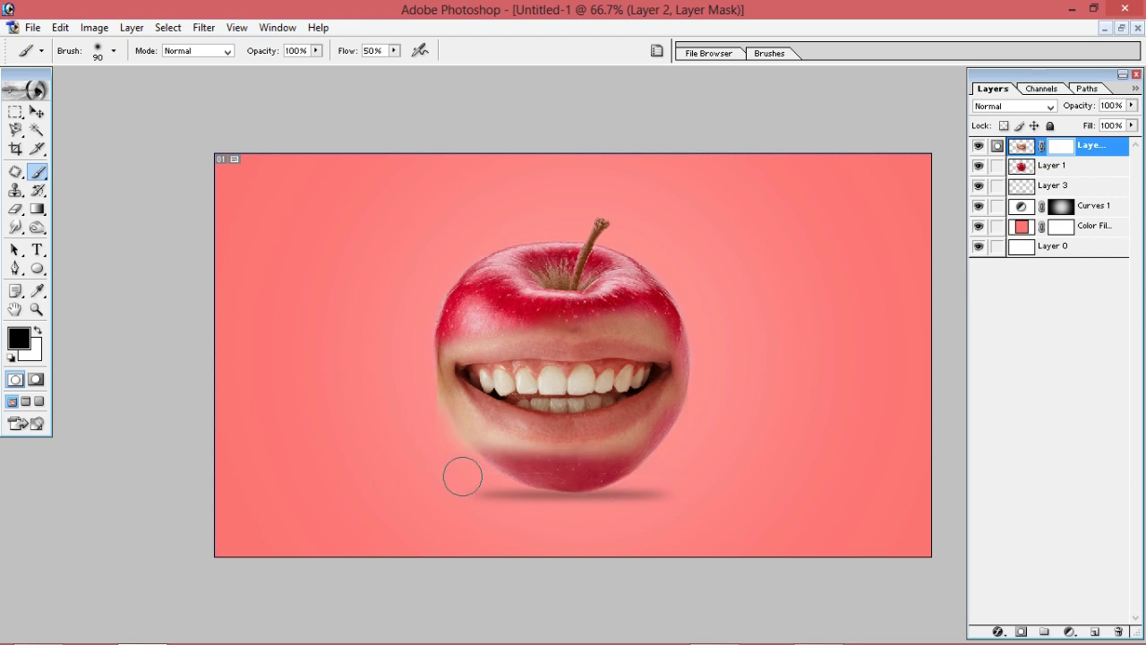
{"action": "left_click_drag", "start_coordinate": [422, 361], "coordinate": [440, 322]}
{"action": "mouse_move", "coordinate": [423, 414]}
{"action": "left_mouse_down"}
{"action": "mouse_move", "coordinate": [647, 467]}
{"action": "mouse_move", "coordinate": [553, 288]}
{"action": "left_mouse_up"}
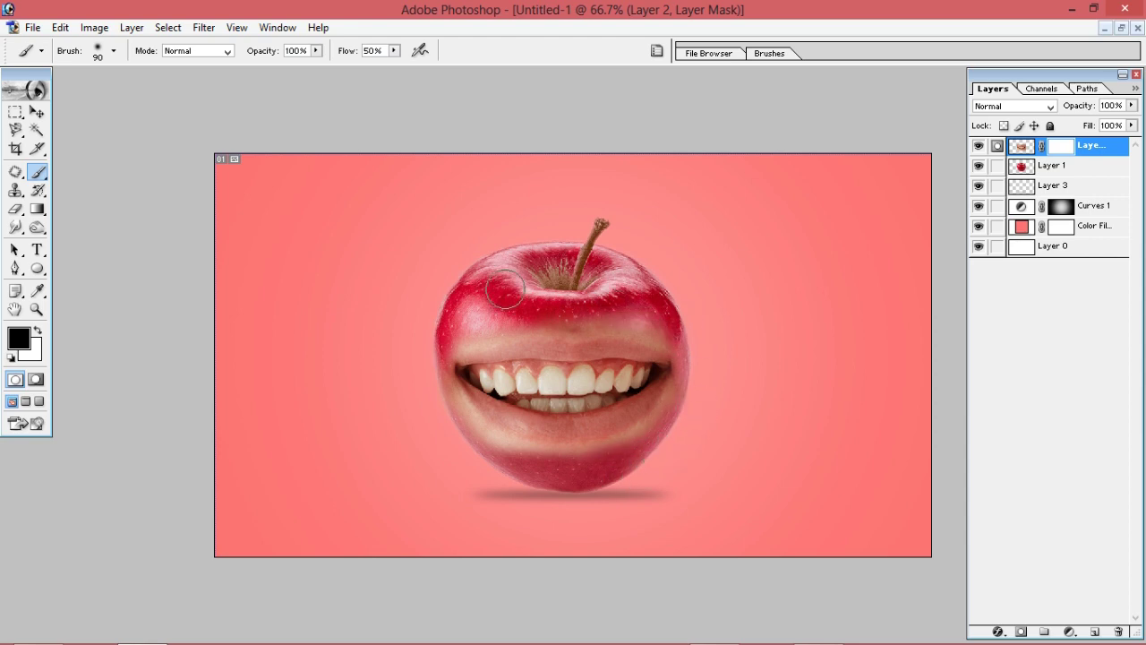
- Set the brush opacity to 50%
{"action": "double_click", "coordinate": [311, 50]}
{"action": "type", "text": "5"}
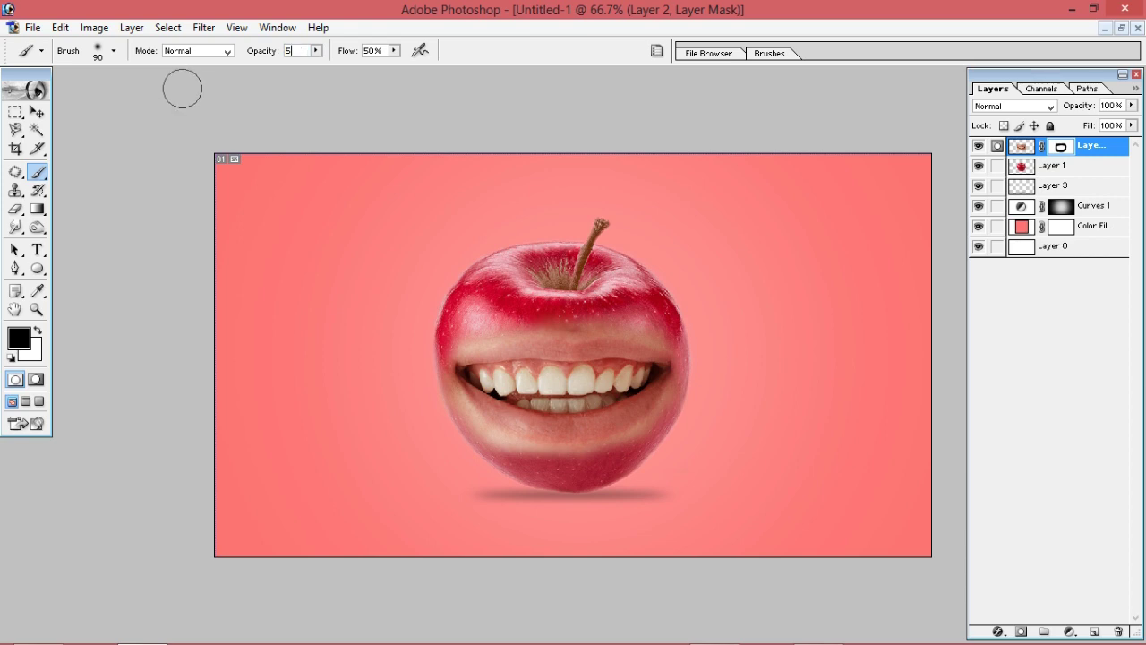
{"action": "type", "text": "00"}
{"action": "key", "text": "Return"}
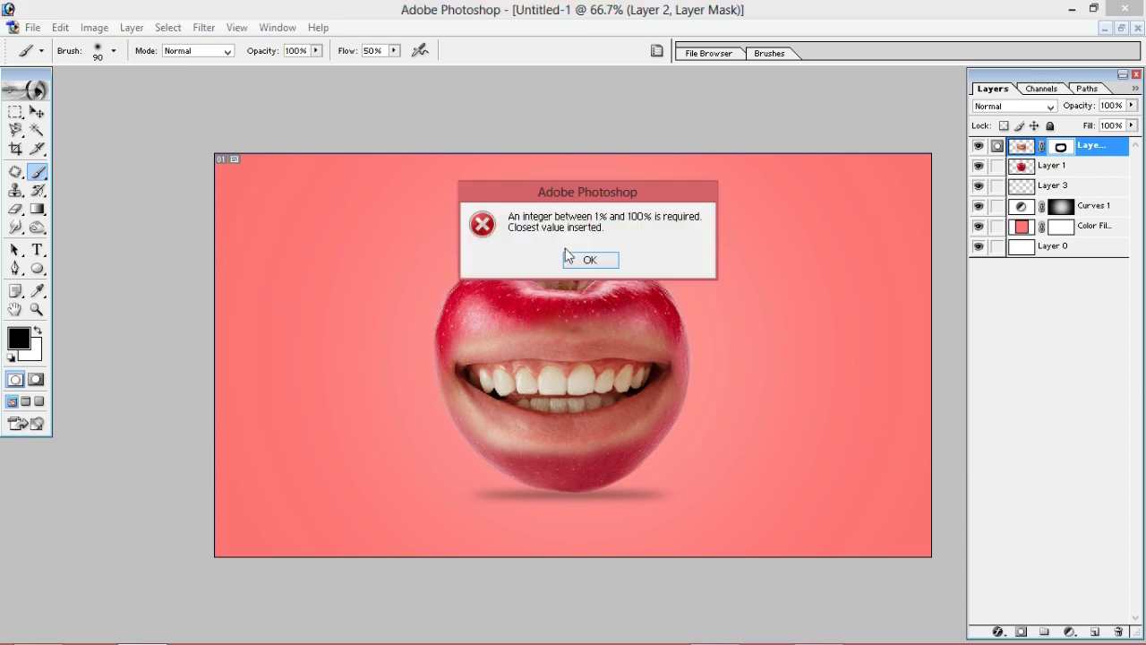
{"action": "left_click", "coordinate": [573, 261]}
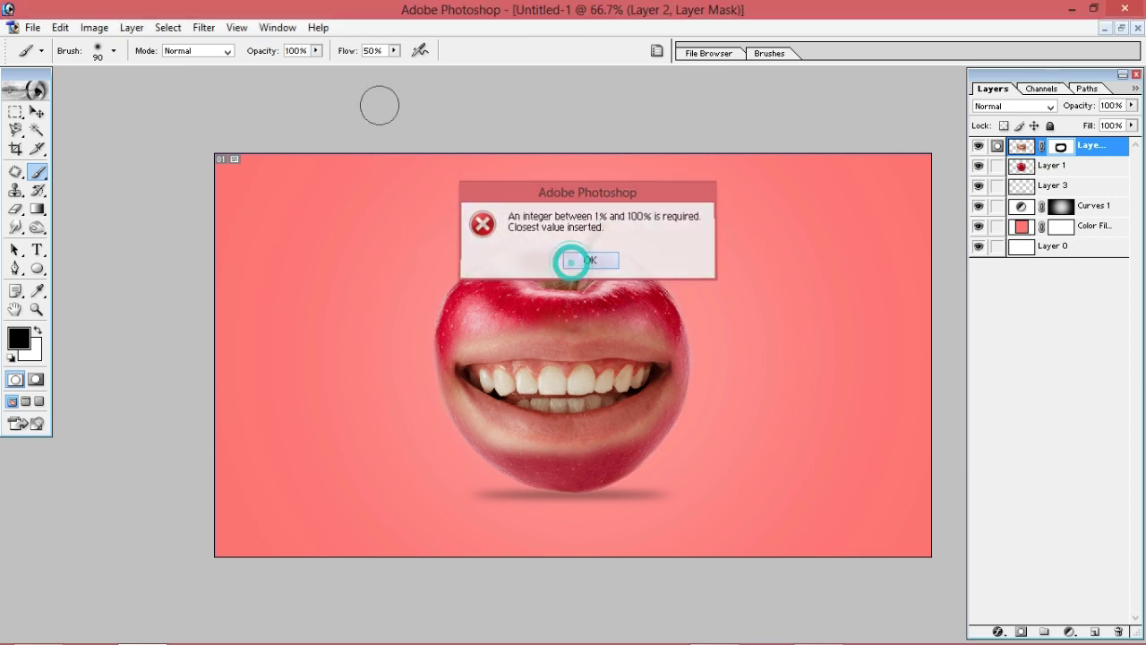
{"action": "left_click", "coordinate": [281, 52]}
{"action": "type", "text": "50"}
{"action": "key", "text": "Return"}
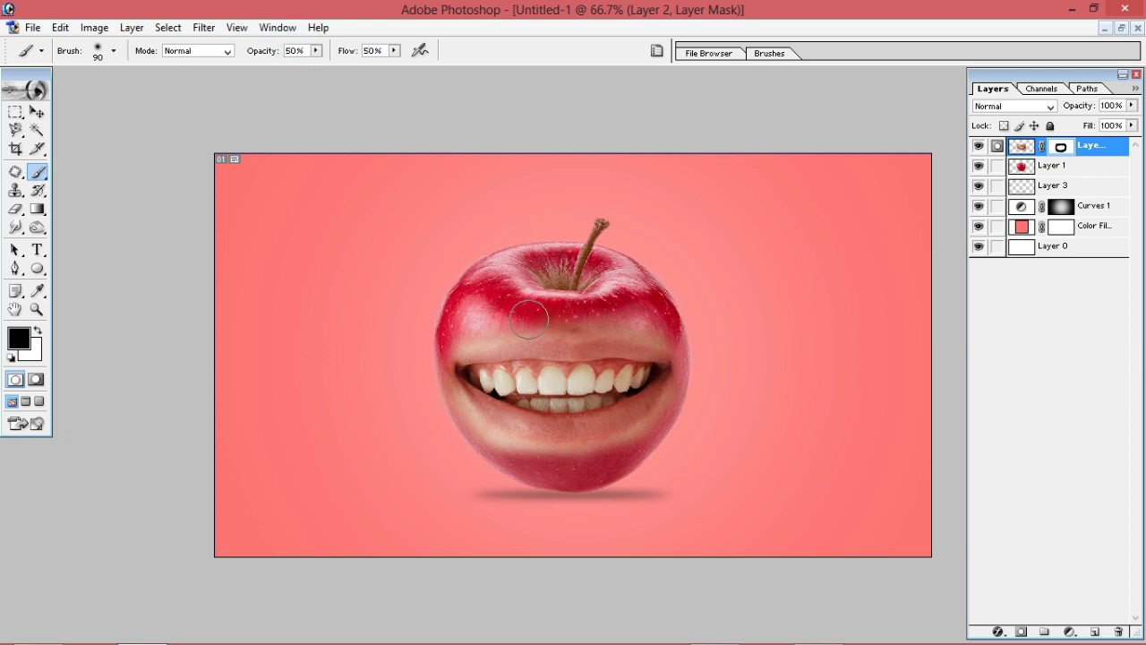
- With a size-150 brush, soften the mouth's right, lower and upper mask edges
{"action": "key", "text": "bracketright"}
{"action": "key", "text": "bracketright"}
{"action": "key", "text": "bracketright"}
{"action": "left_click_drag", "start_coordinate": [640, 295], "coordinate": [708, 328]}
{"action": "mouse_move", "coordinate": [692, 428]}
{"action": "left_mouse_down"}
{"action": "mouse_move", "coordinate": [457, 448]}
{"action": "mouse_move", "coordinate": [430, 307]}
{"action": "left_mouse_up"}
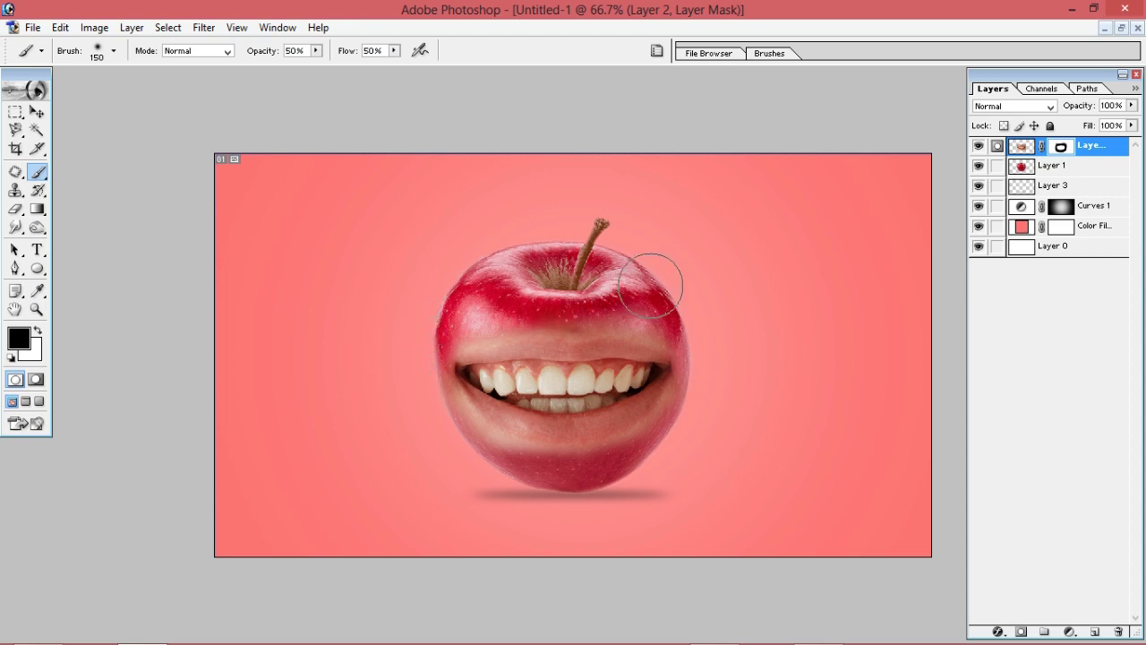
{"action": "left_click_drag", "start_coordinate": [650, 285], "coordinate": [574, 296]}
{"action": "key", "text": "v"}
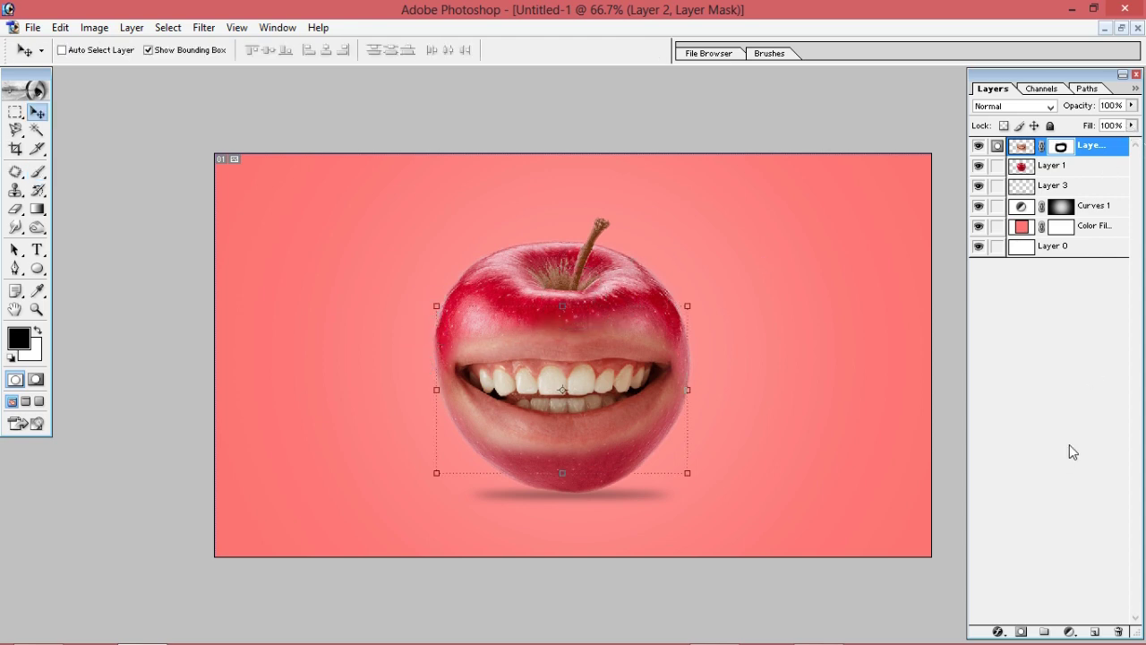
- Try a darkening Curves adjustment layer, then discard it
{"action": "left_click", "coordinate": [1069, 632]}
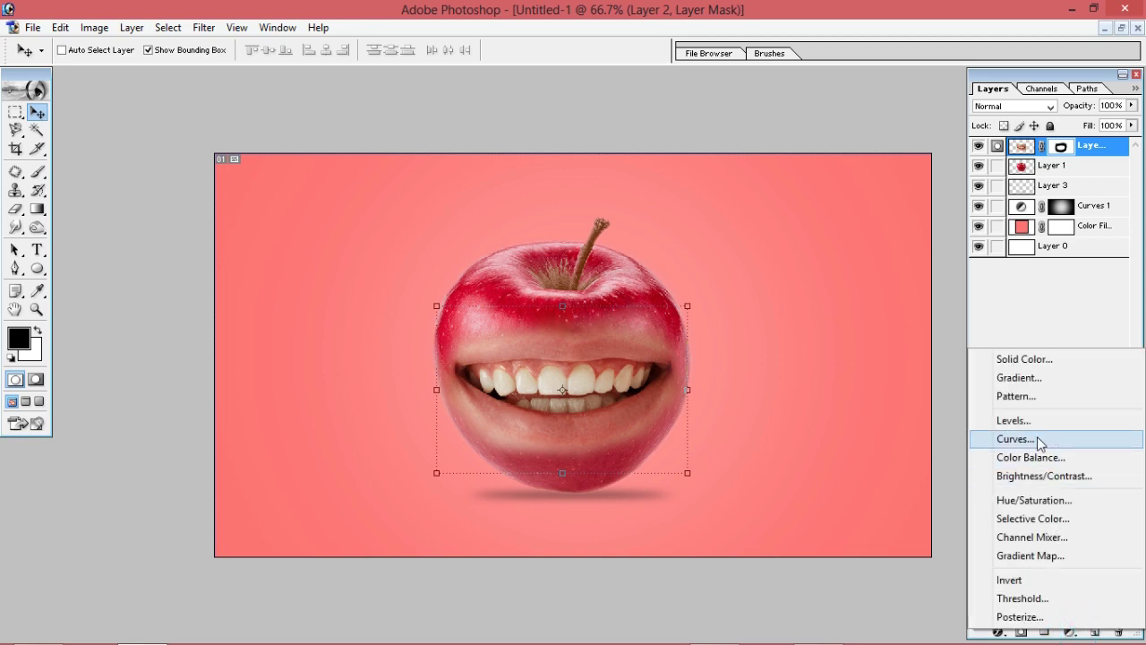
{"action": "left_click", "coordinate": [1036, 438]}
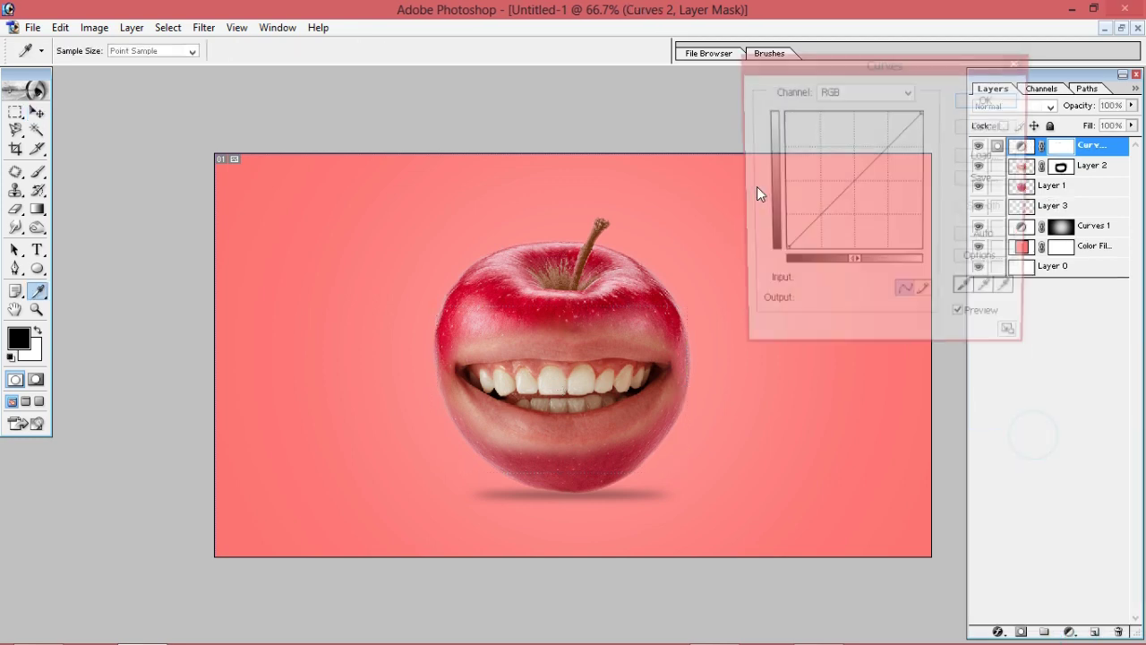
{"action": "left_click_drag", "start_coordinate": [852, 184], "coordinate": [857, 195]}
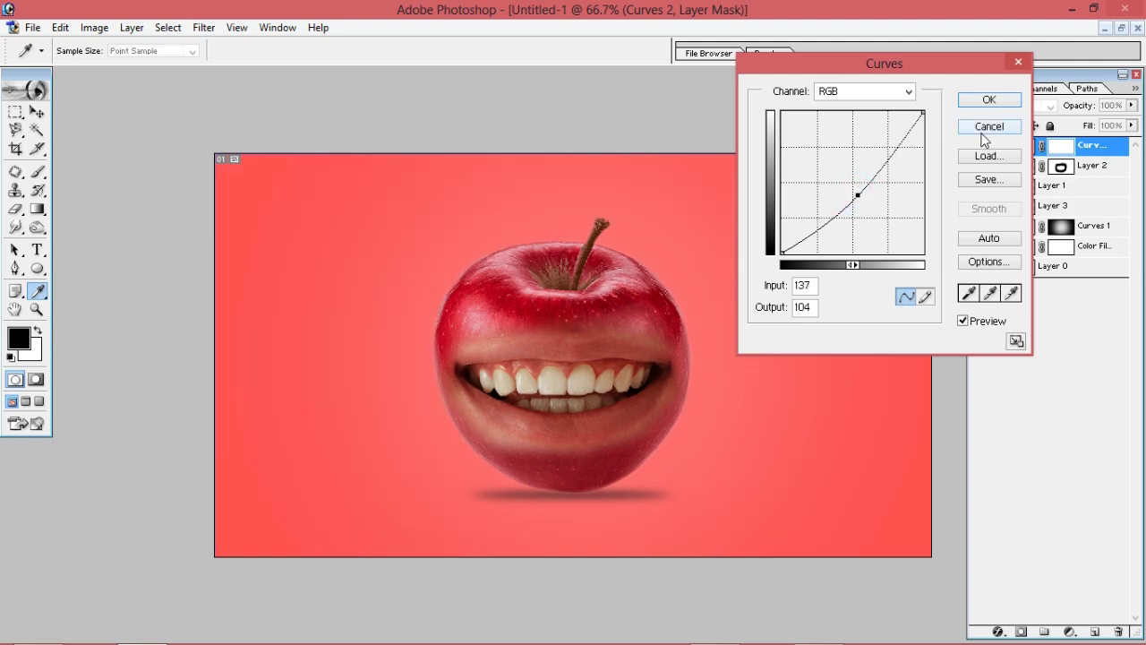
{"action": "left_click", "coordinate": [983, 130]}
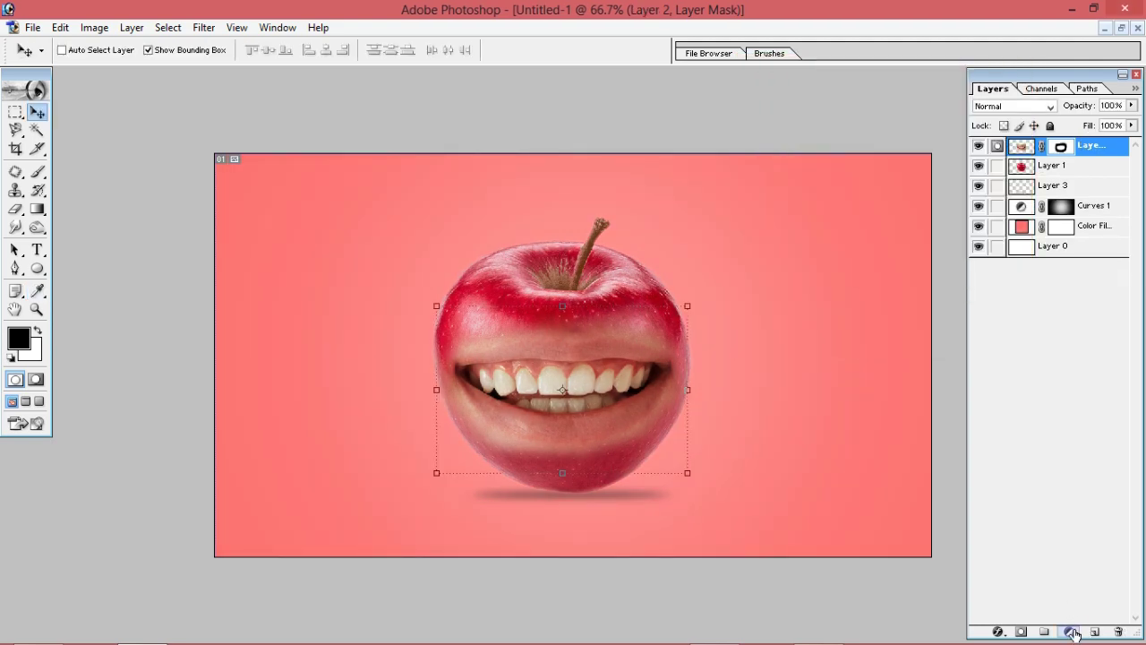
- Add a colorized Hue/Saturation adjustment layer clipped to the mouth layer (Layer 2)
{"action": "left_click", "coordinate": [1073, 631]}
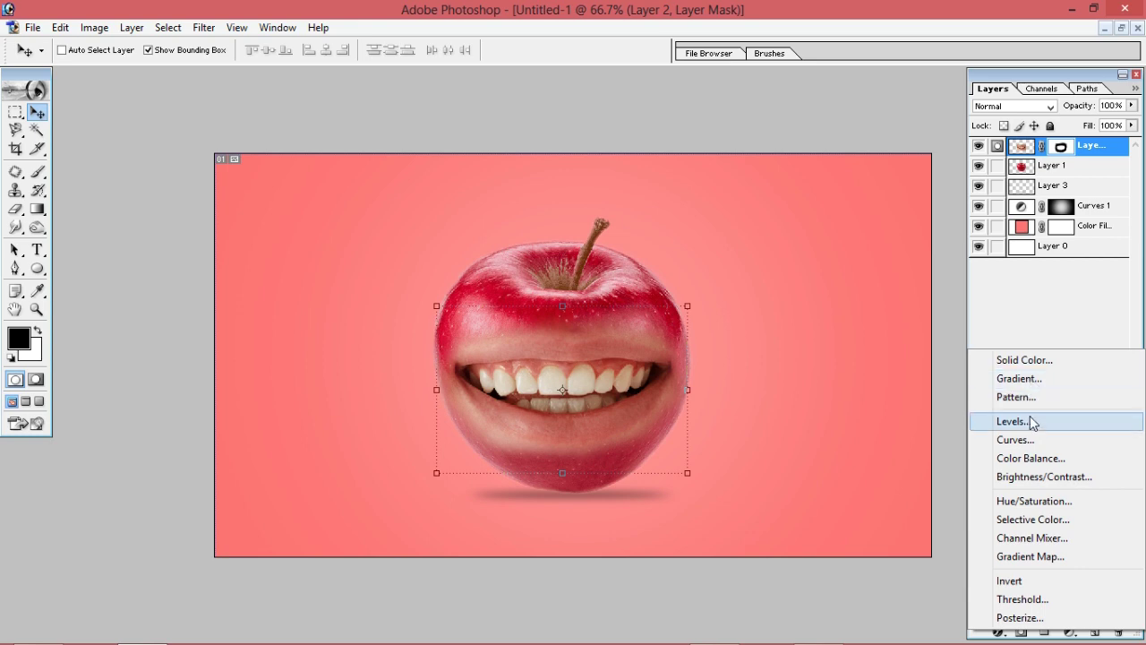
{"action": "left_click", "coordinate": [1039, 502]}
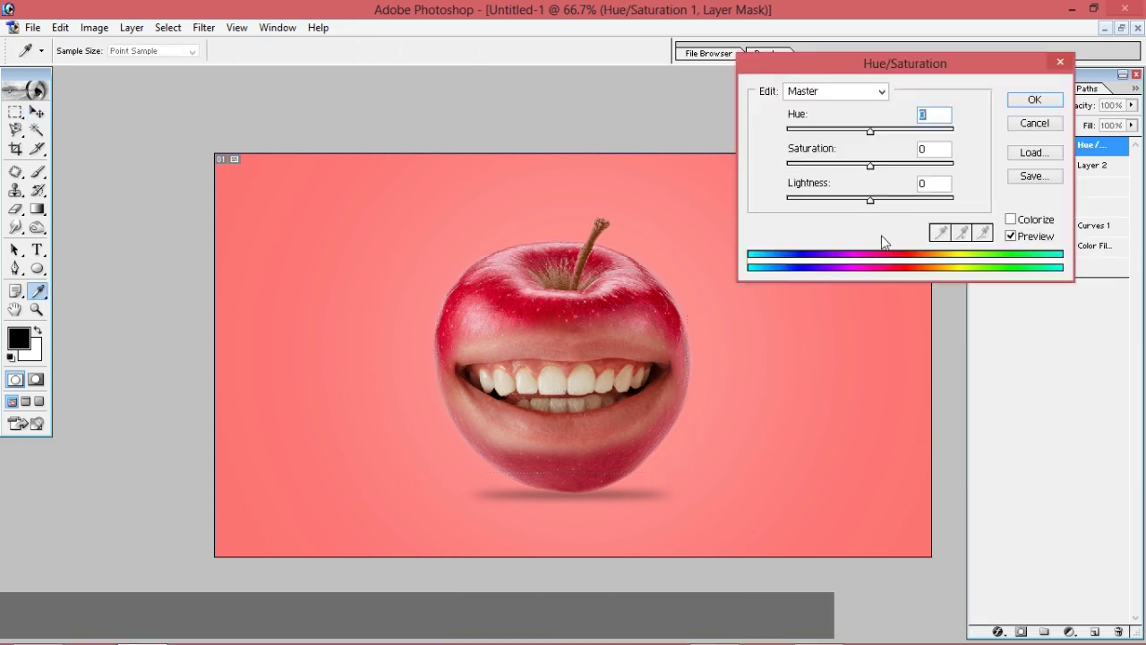
{"action": "left_click", "coordinate": [1011, 219]}
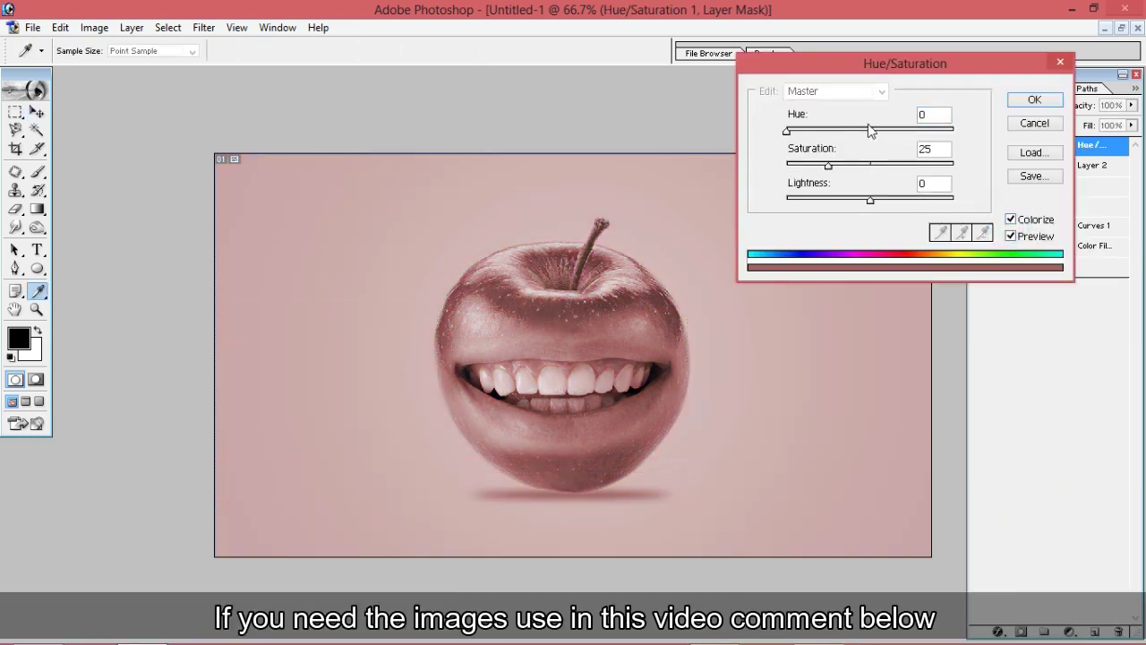
{"action": "left_click", "coordinate": [1034, 100]}
{"action": "key", "text": "v"}
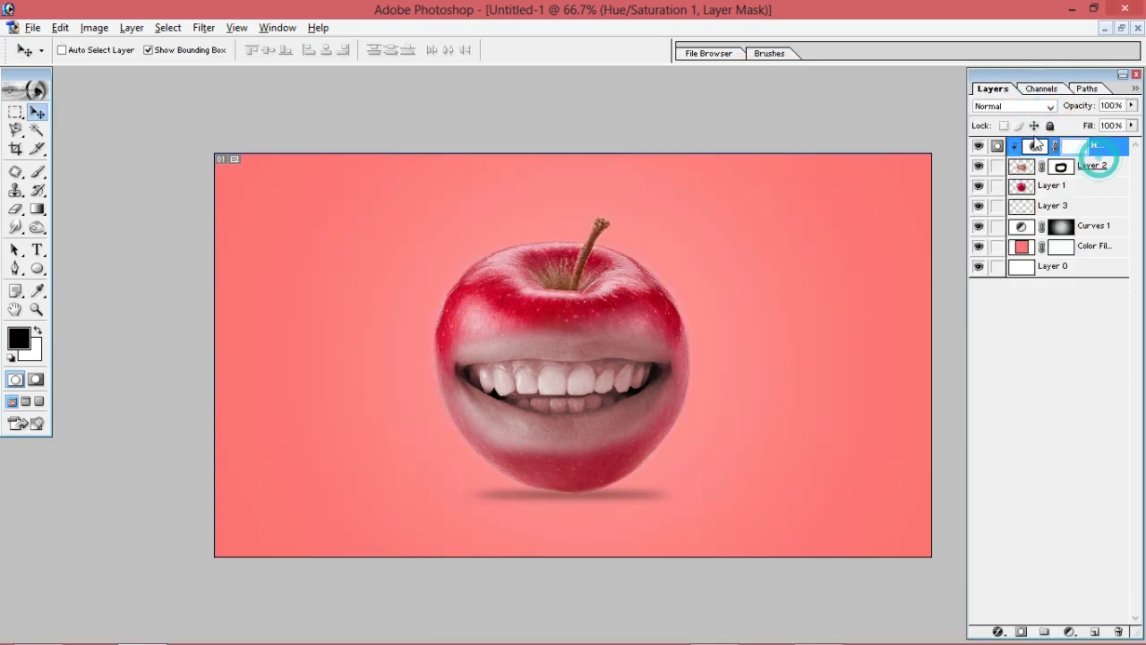
{"action": "left_click", "coordinate": [1102, 152]}
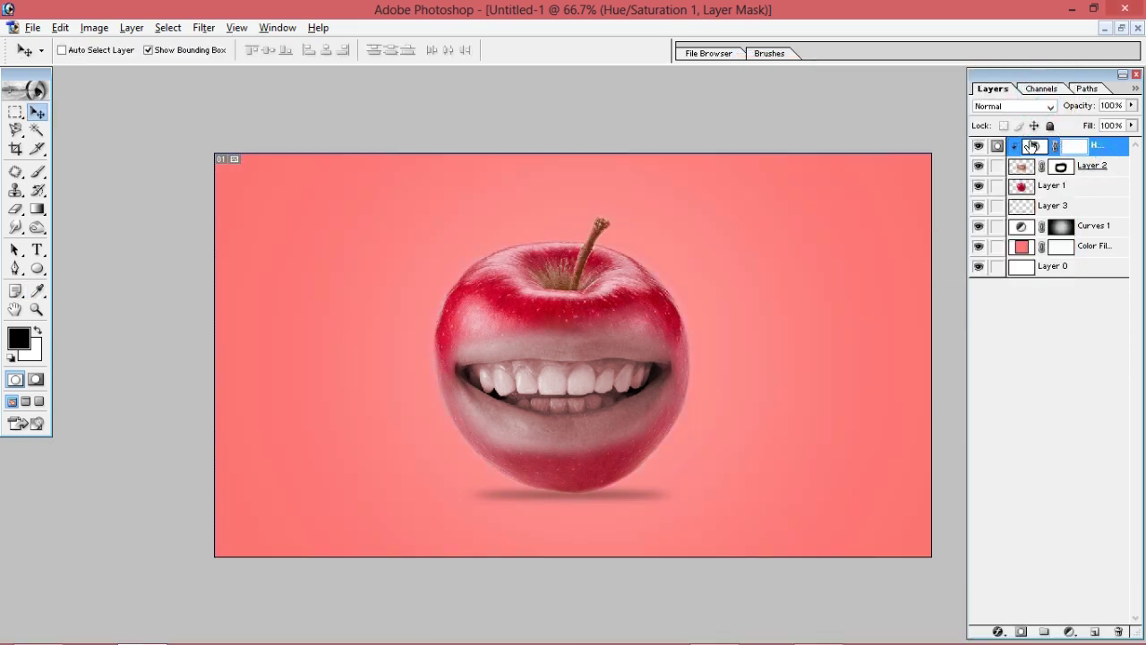
- Reopen the Hue/Saturation settings and raise the saturation to redden the mouth
{"action": "double_click", "coordinate": [1021, 146]}
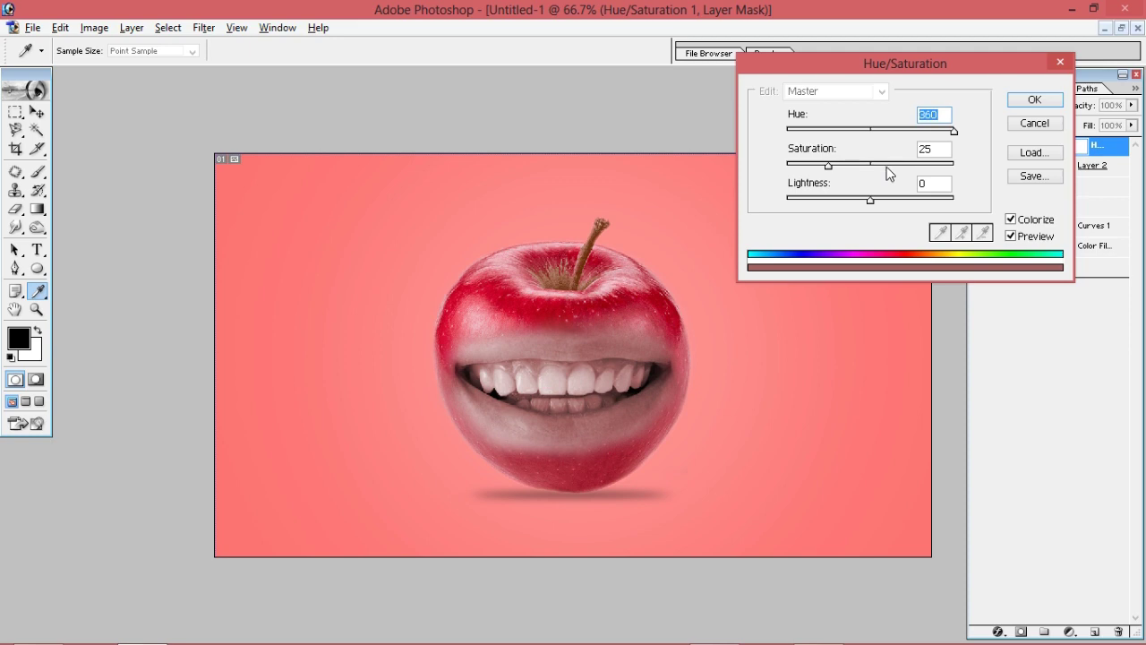
{"action": "left_click", "coordinate": [887, 164]}
{"action": "left_click_drag", "start_coordinate": [887, 167], "coordinate": [882, 168]}
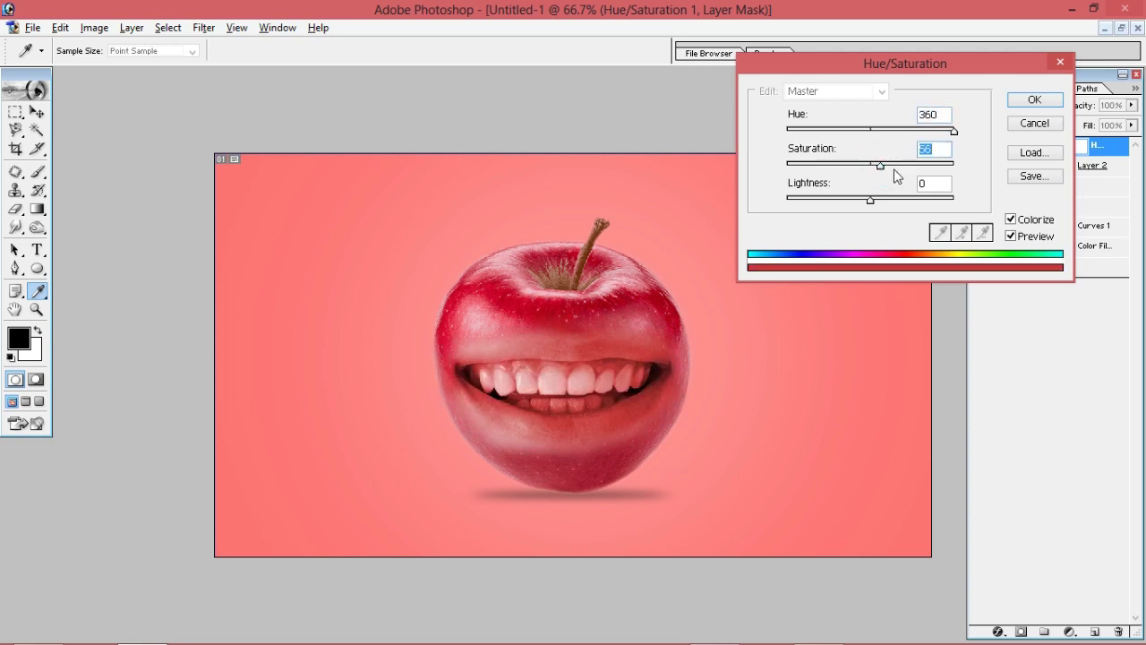
{"action": "mouse_move", "coordinate": [888, 168]}
{"action": "left_mouse_down"}
{"action": "mouse_move", "coordinate": [910, 176]}
{"action": "mouse_move", "coordinate": [901, 165]}
{"action": "left_mouse_up"}
- Apply Saturation 70 to the red tint and set the Brush to 100% opacity and flow
{"action": "type", "text": "70"}
{"action": "left_click", "coordinate": [1035, 100]}
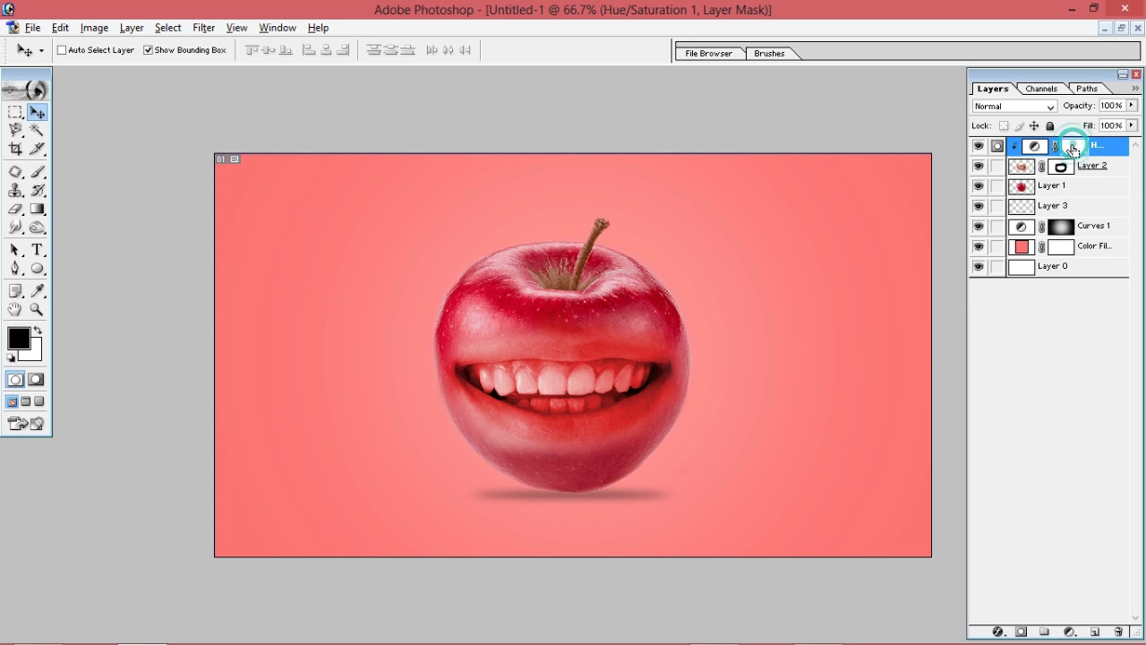
{"action": "key", "text": "b"}
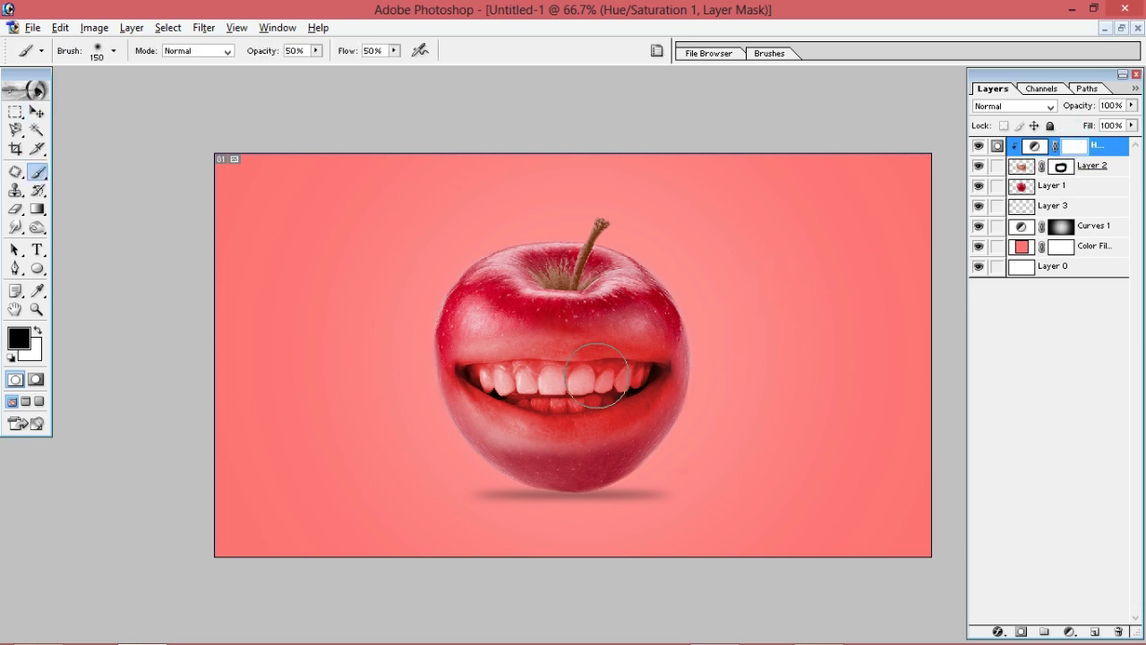
{"action": "key", "text": "bracketleft"}
{"action": "key", "text": "bracketleft"}
{"action": "left_click_drag", "start_coordinate": [318, 52], "coordinate": [498, 83]}
{"action": "left_click", "coordinate": [394, 51]}
- Paint black on the tint's mask over the teeth so they stay white
{"action": "left_click", "coordinate": [525, 376]}
{"action": "key", "text": "bracketleft"}
{"action": "mouse_move", "coordinate": [523, 380]}
{"action": "left_mouse_down"}
{"action": "mouse_move", "coordinate": [631, 374]}
{"action": "mouse_move", "coordinate": [483, 376]}
{"action": "left_mouse_up"}
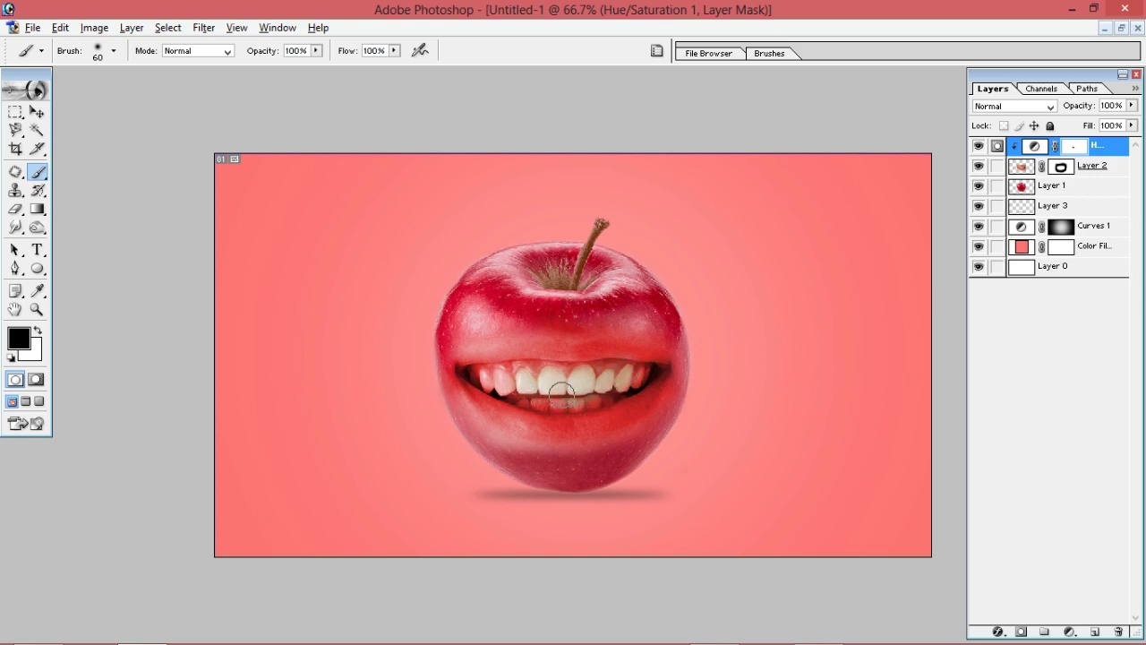
{"action": "left_click_drag", "start_coordinate": [484, 375], "coordinate": [504, 374]}
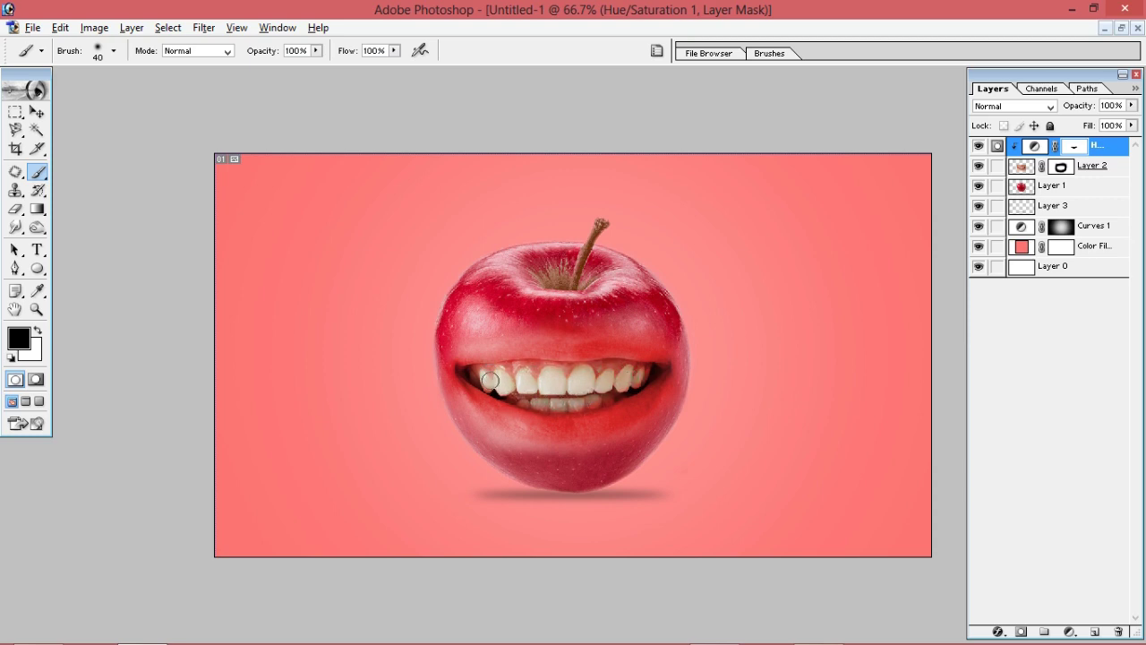
{"action": "left_click", "coordinate": [1069, 632]}
- Add a Curves layer darkening midtones (input 155, output 110), clipped to the mouth
{"action": "left_click", "coordinate": [1046, 441]}
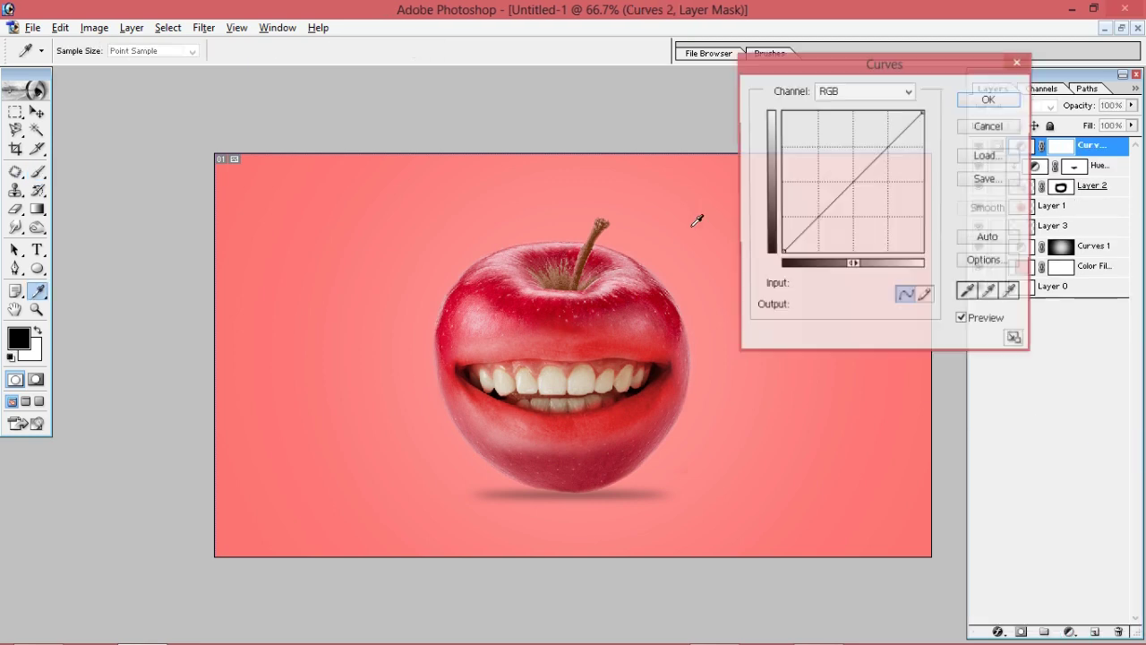
{"action": "left_click_drag", "start_coordinate": [855, 180], "coordinate": [861, 189]}
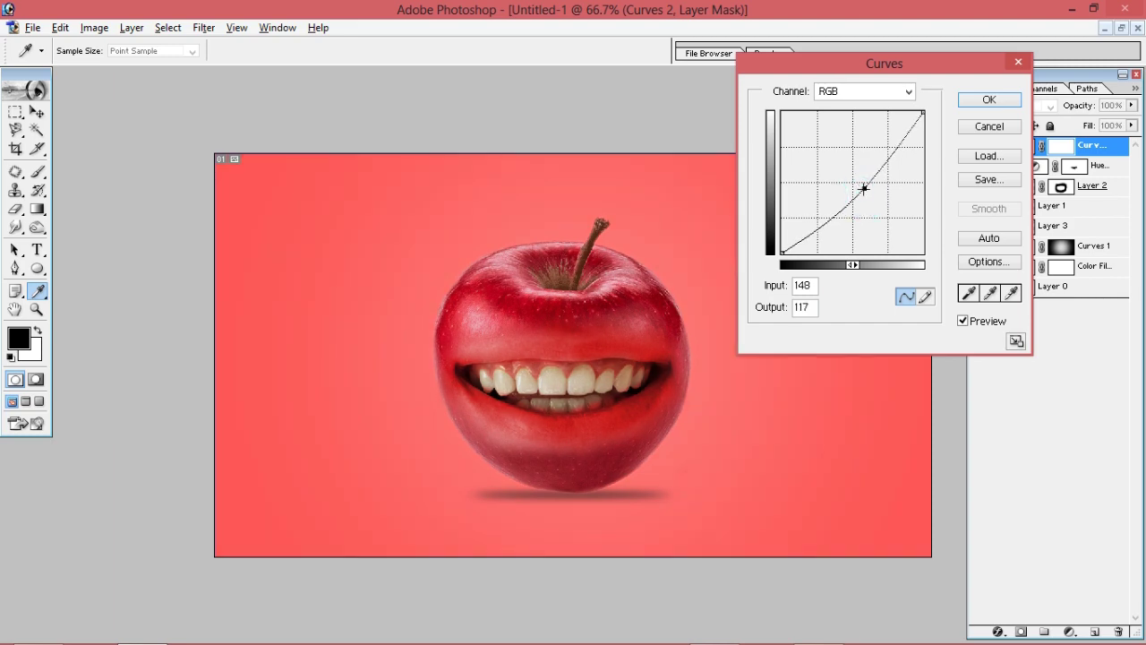
{"action": "left_click_drag", "start_coordinate": [861, 189], "coordinate": [868, 192]}
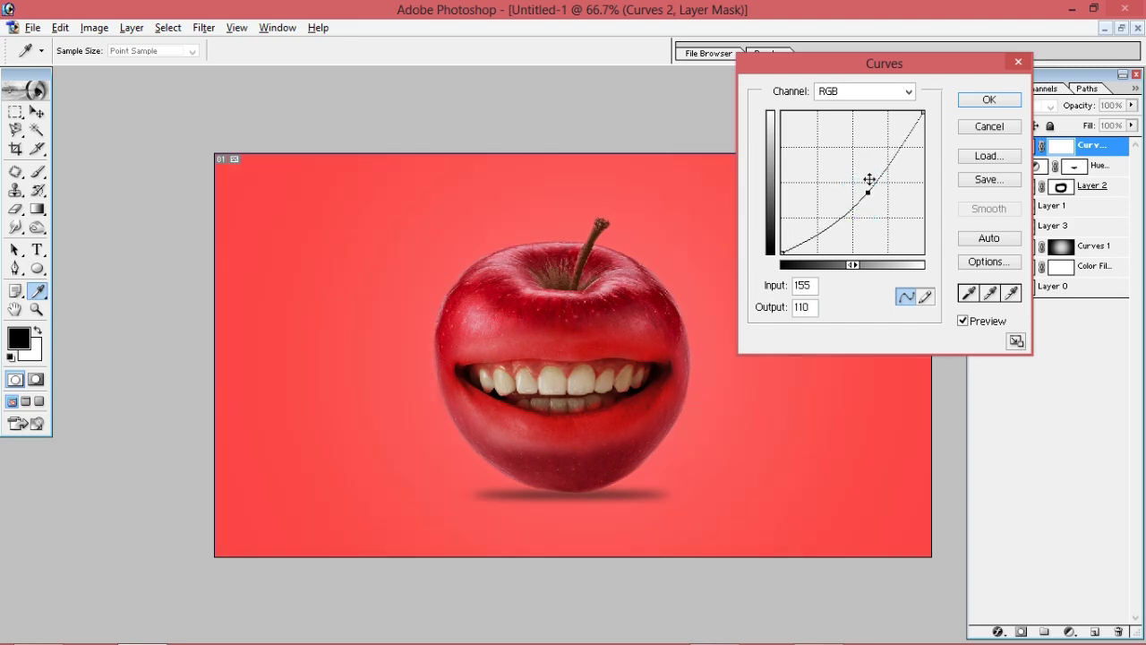
{"action": "left_click", "coordinate": [989, 99]}
{"action": "left_click", "coordinate": [1069, 154], "text": "alt"}
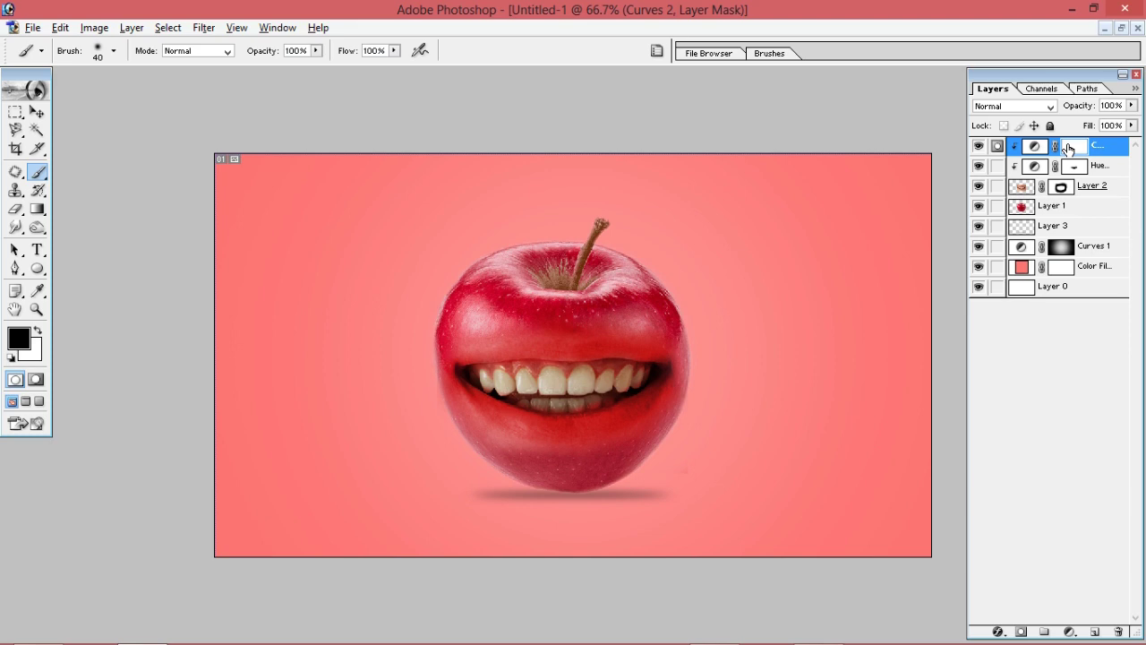
- Select the teeth and paint them white on the Curves 2 mask, then deselect
{"action": "left_click", "coordinate": [1074, 170], "text": "ctrl"}
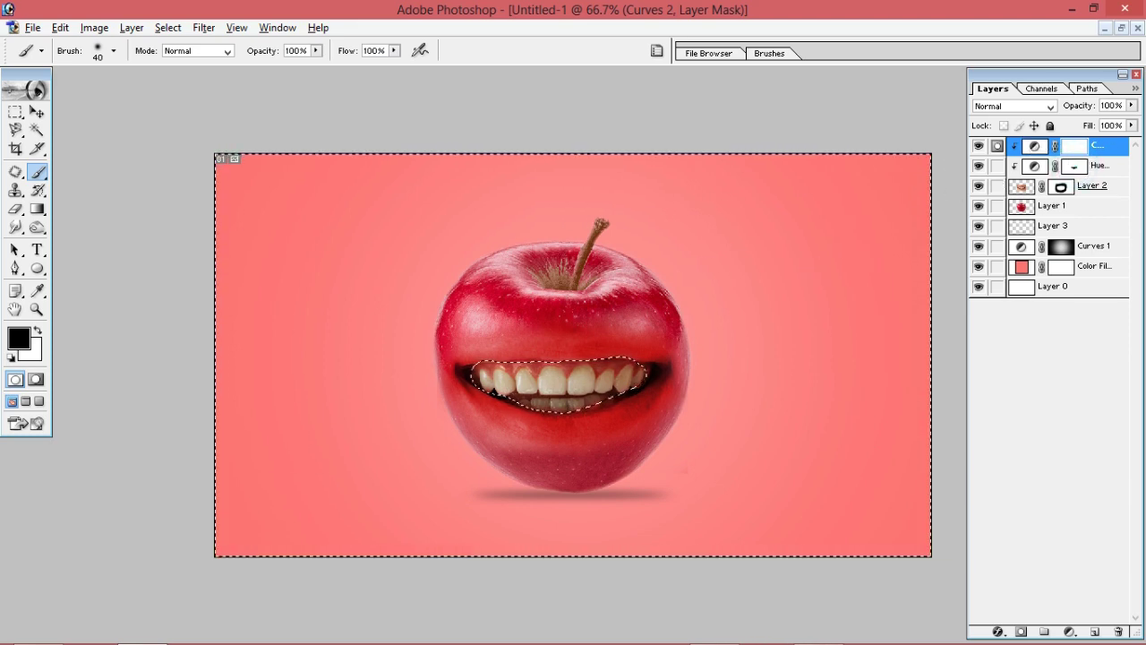
{"action": "key", "text": "ctrl+shift+i"}
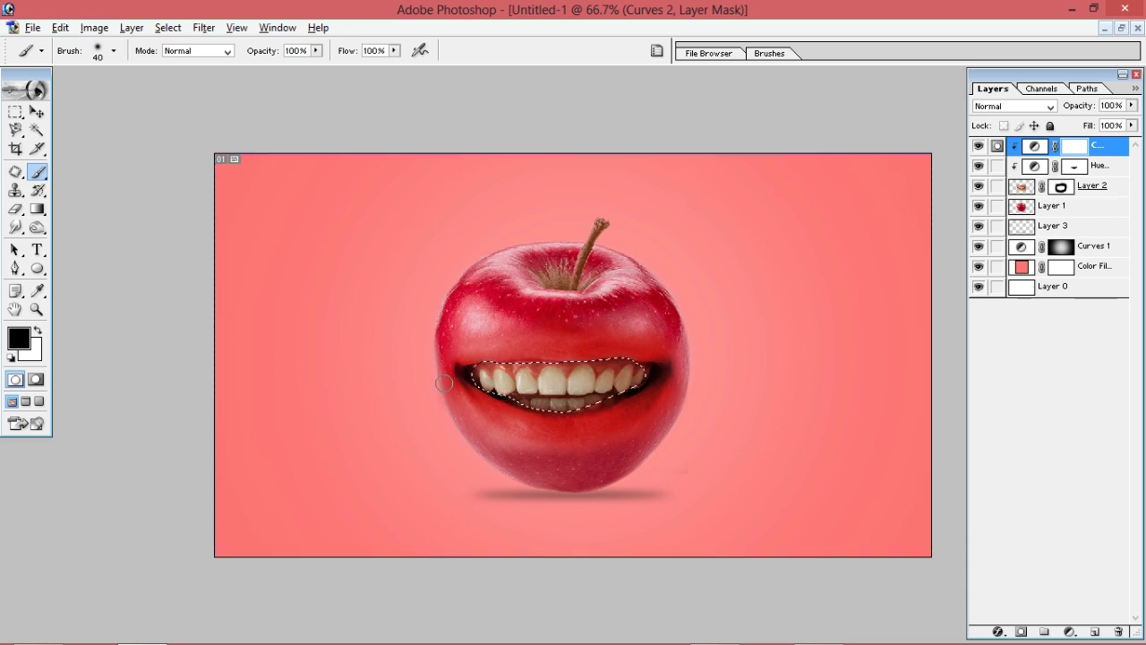
{"action": "left_click_drag", "start_coordinate": [481, 367], "coordinate": [625, 369]}
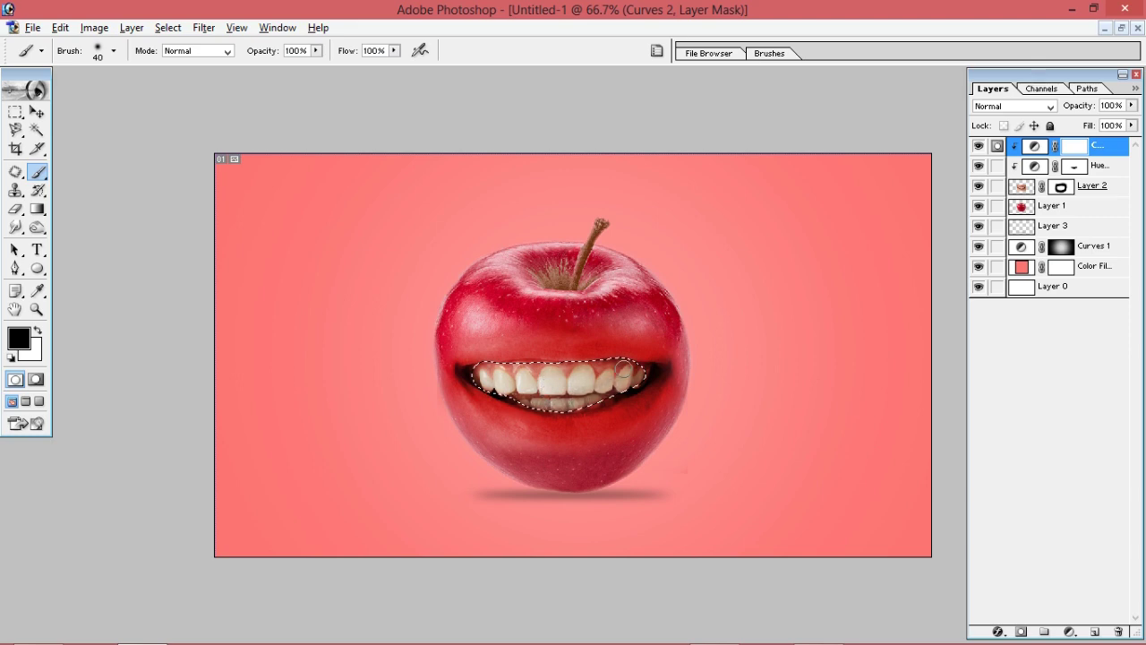
{"action": "left_click_drag", "start_coordinate": [576, 359], "coordinate": [558, 394]}
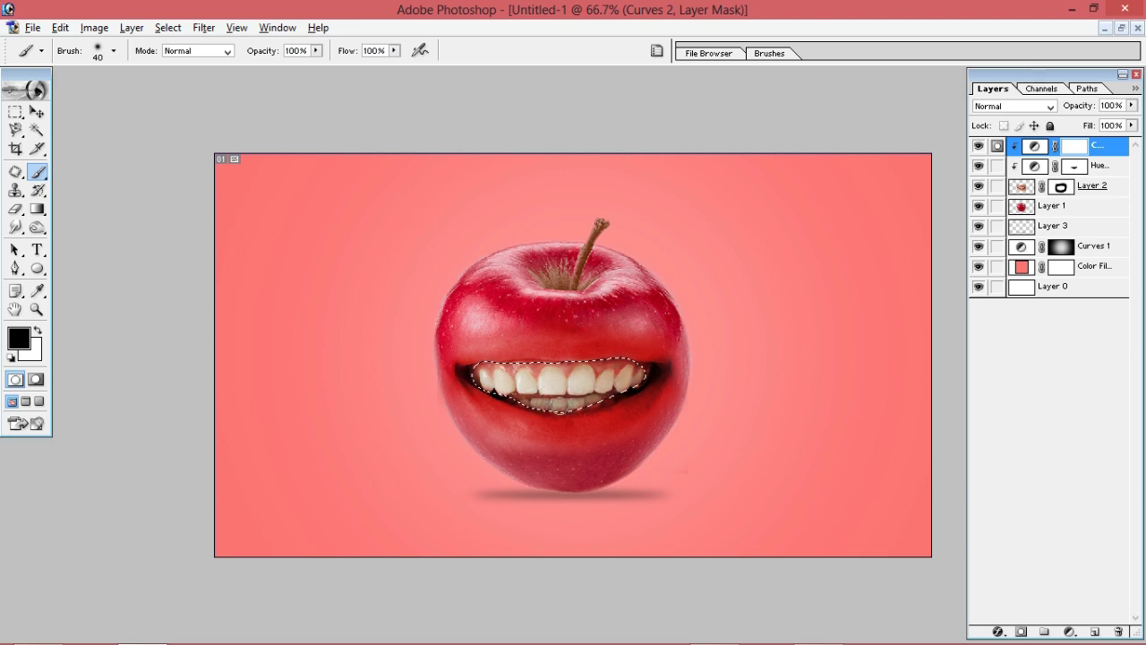
{"action": "left_click_drag", "start_coordinate": [656, 364], "coordinate": [557, 383]}
{"action": "key", "text": "ctrl+d"}
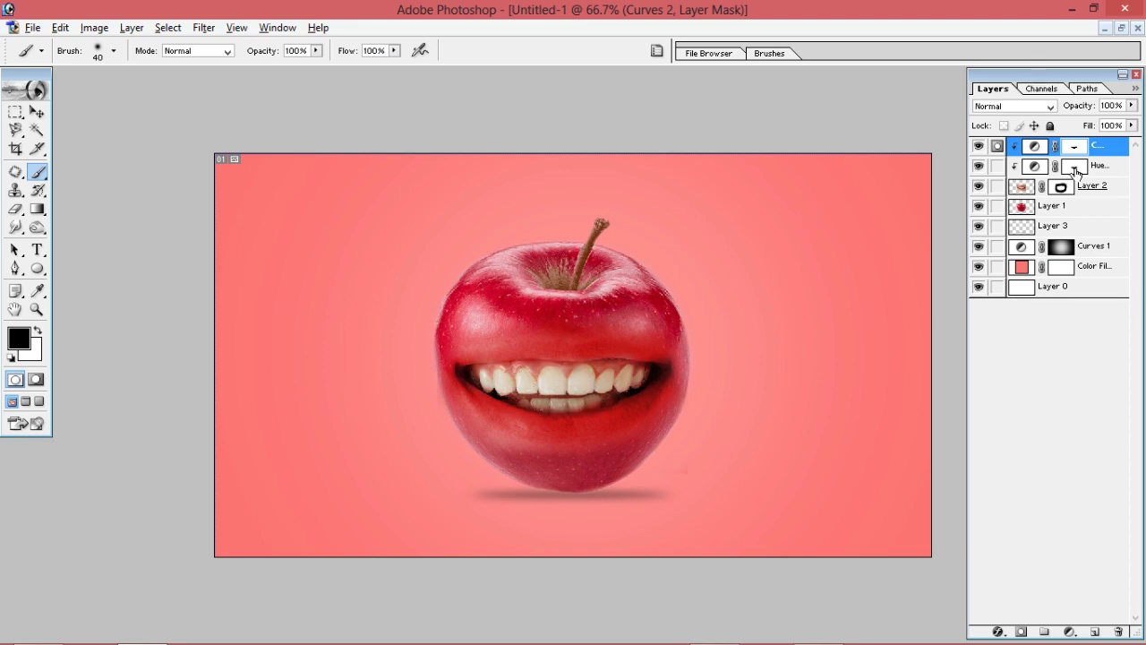
- Add a Levels adjustment layer with output white 150 and input black 39
{"action": "left_click", "coordinate": [1070, 631]}
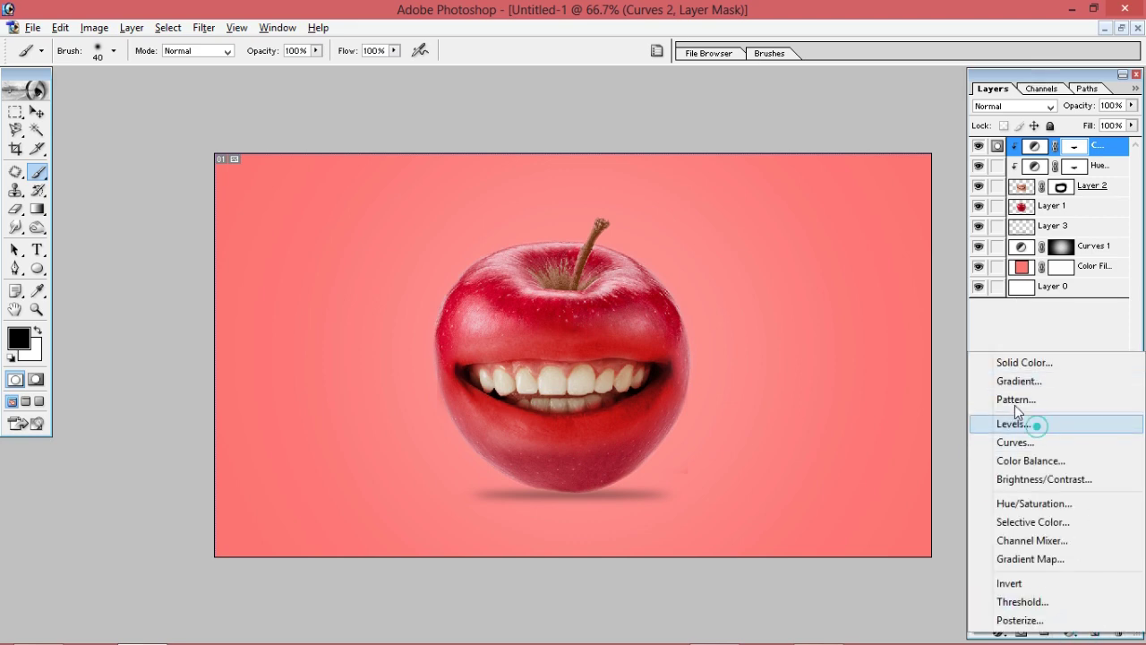
{"action": "left_click", "coordinate": [1032, 424]}
{"action": "left_click_drag", "start_coordinate": [959, 264], "coordinate": [886, 266]}
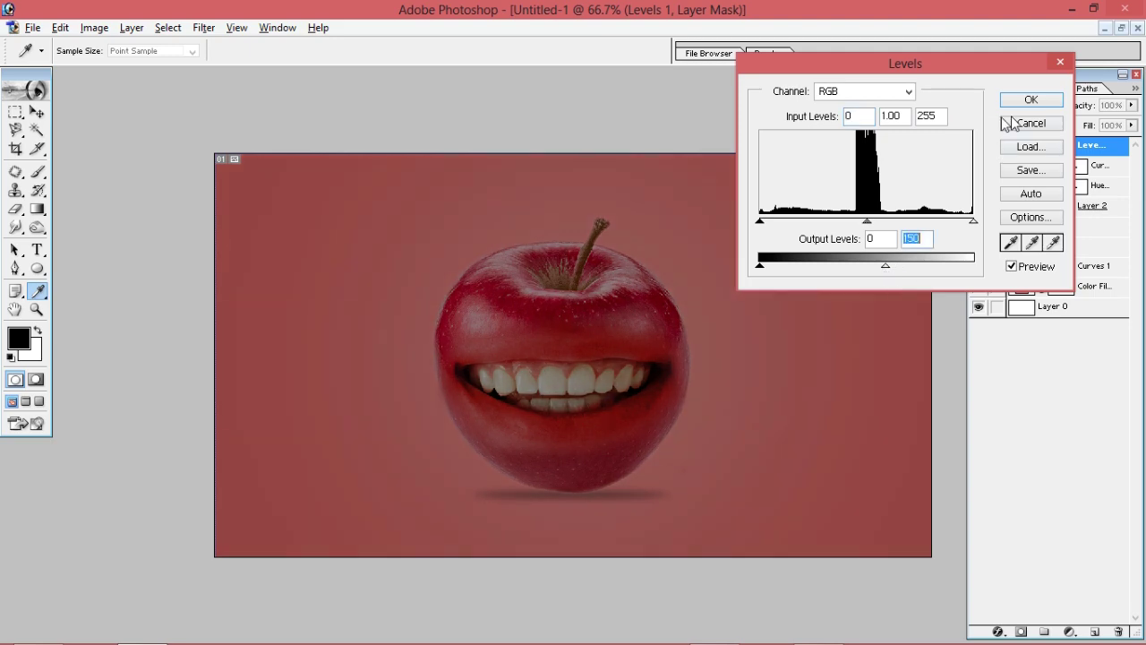
{"action": "left_click_drag", "start_coordinate": [761, 222], "coordinate": [791, 222]}
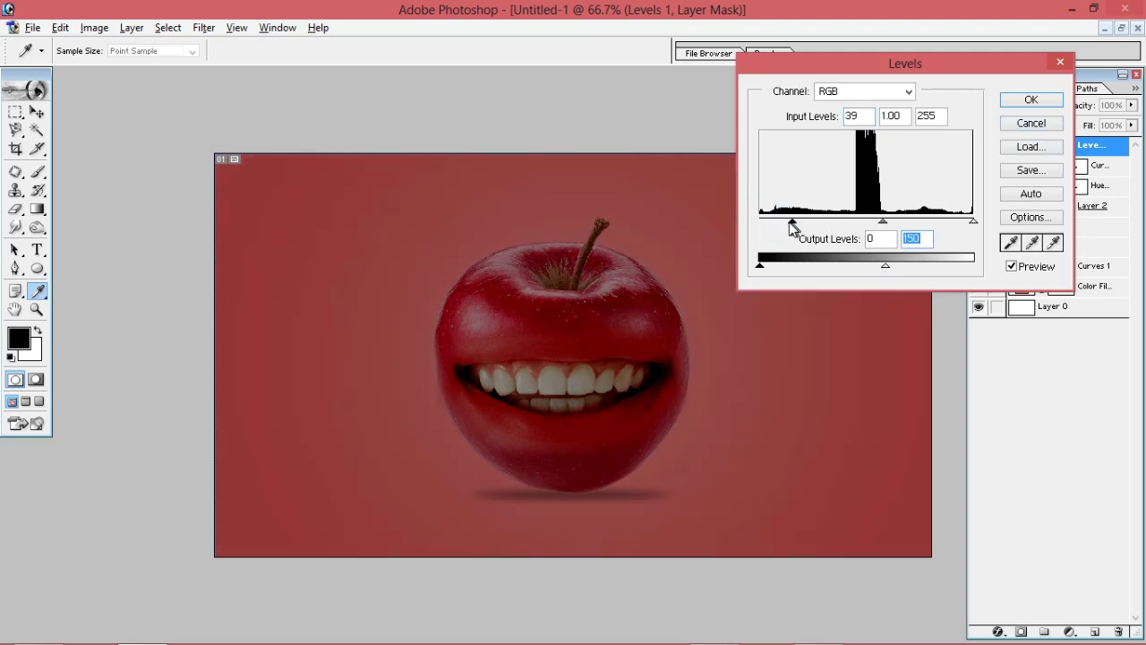
{"action": "left_click", "coordinate": [1027, 100]}
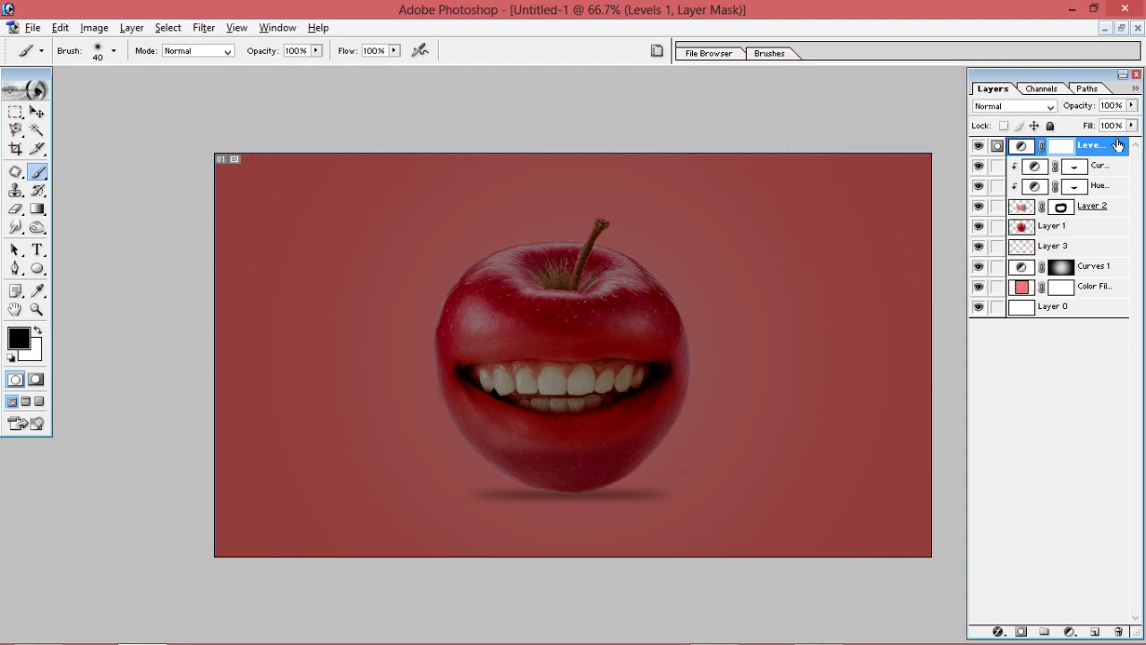
{"action": "key", "text": "ctrl+i"}
- Move the unclipped Levels 1 layer to the top of the layer stack
{"action": "left_click_drag", "start_coordinate": [1105, 197], "coordinate": [1079, 238]}
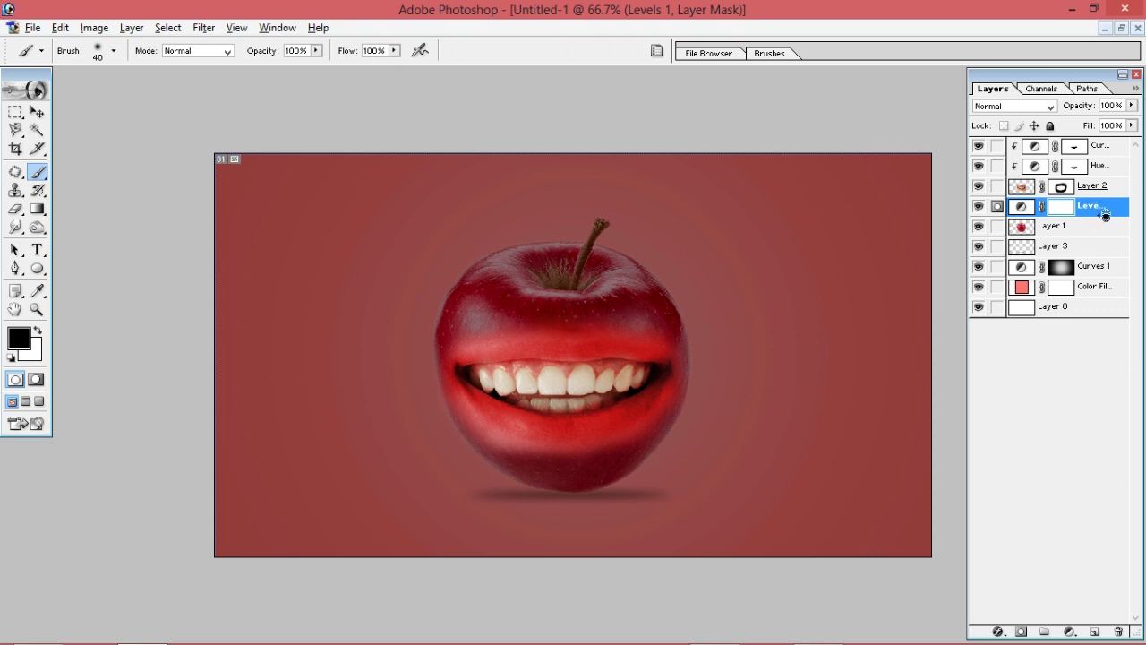
{"action": "left_click", "coordinate": [1107, 215], "text": "alt"}
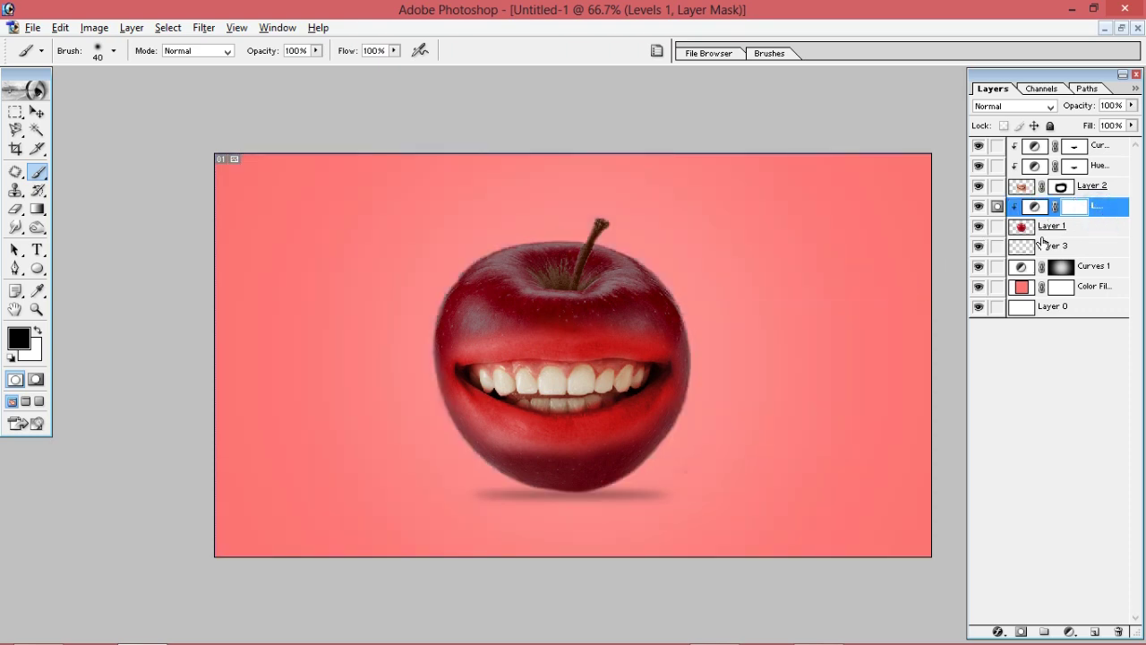
{"action": "left_click", "coordinate": [1110, 216], "text": "alt"}
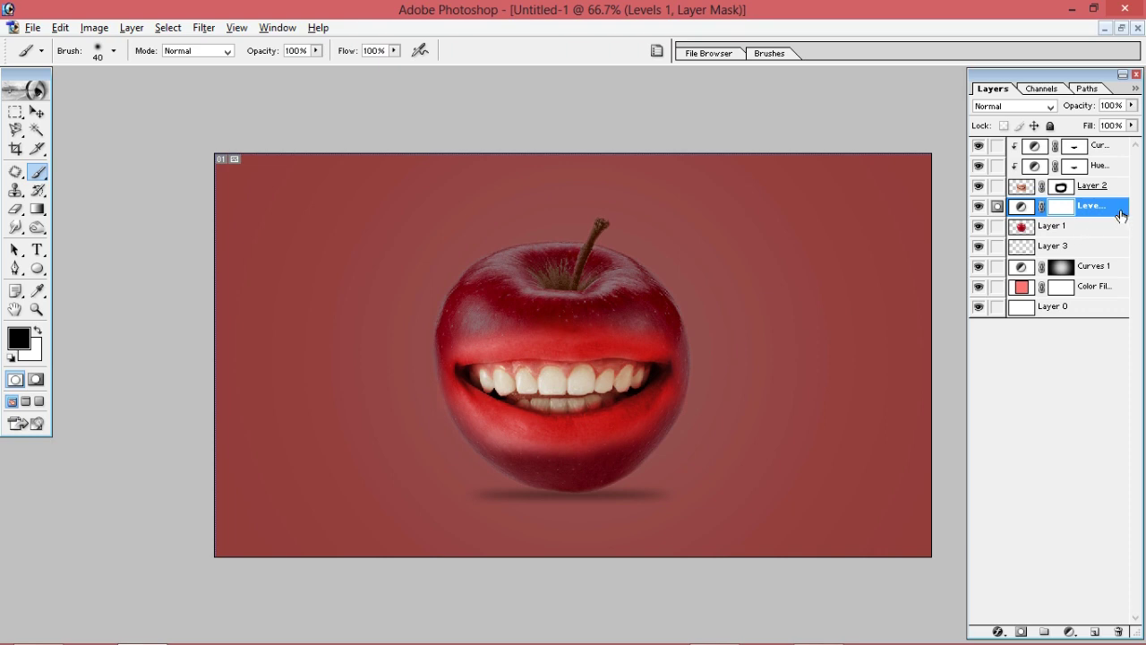
{"action": "left_click", "coordinate": [1122, 216], "text": "alt"}
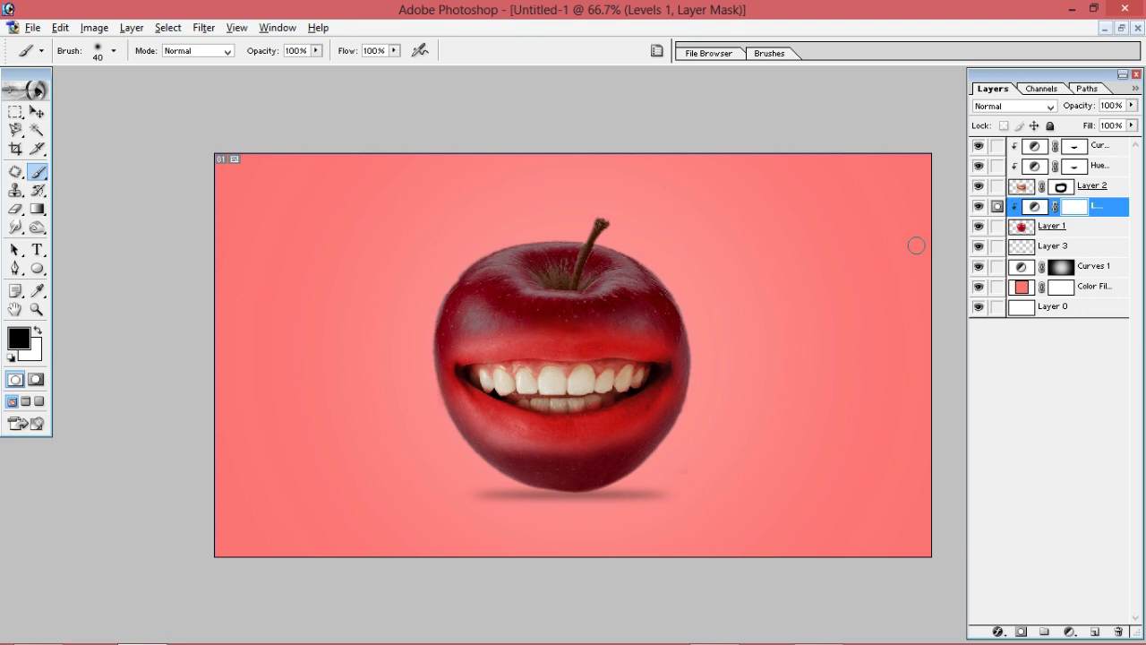
{"action": "left_click", "coordinate": [1055, 206], "text": "alt"}
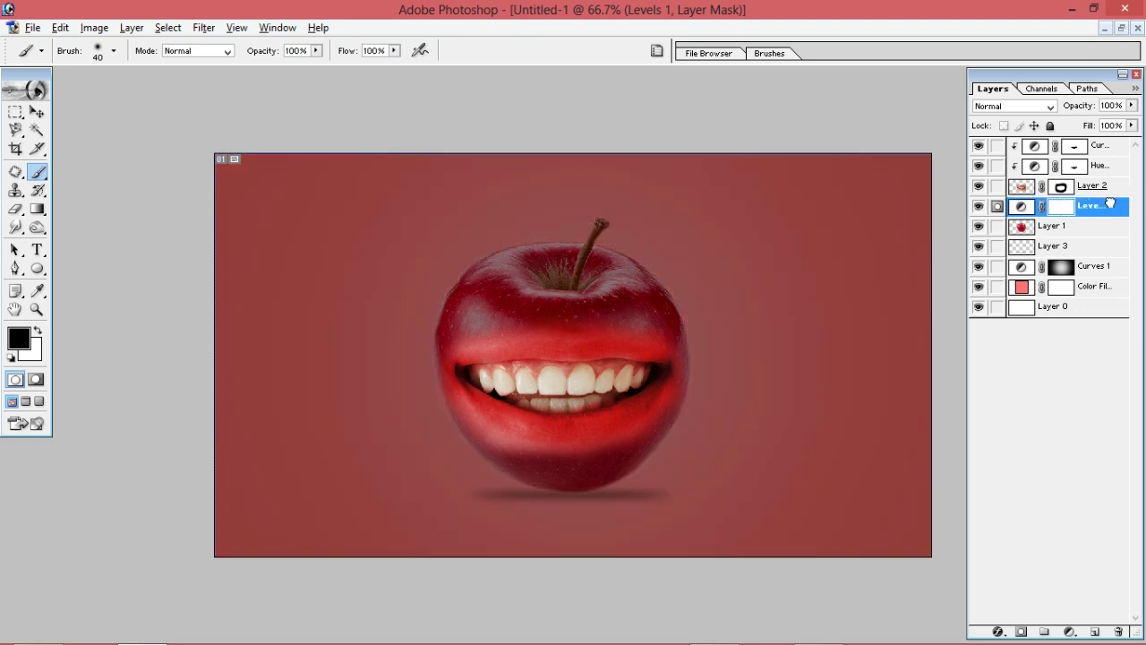
{"action": "left_click_drag", "start_coordinate": [1110, 204], "coordinate": [1119, 137]}
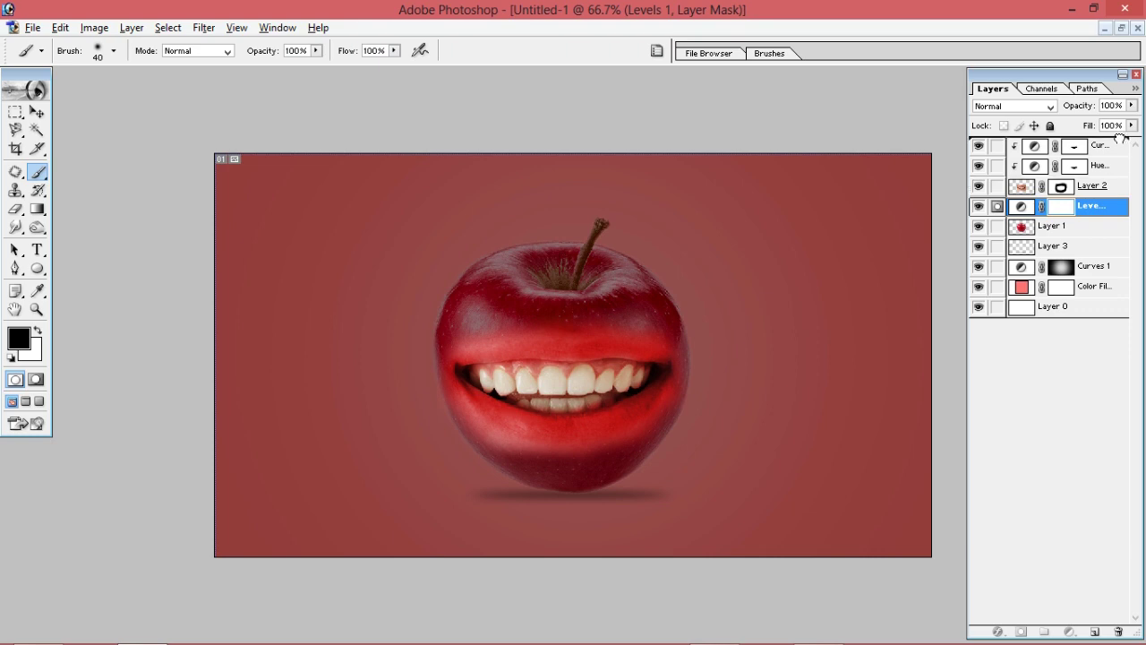
{"action": "left_click_drag", "start_coordinate": [1119, 137], "coordinate": [1119, 144]}
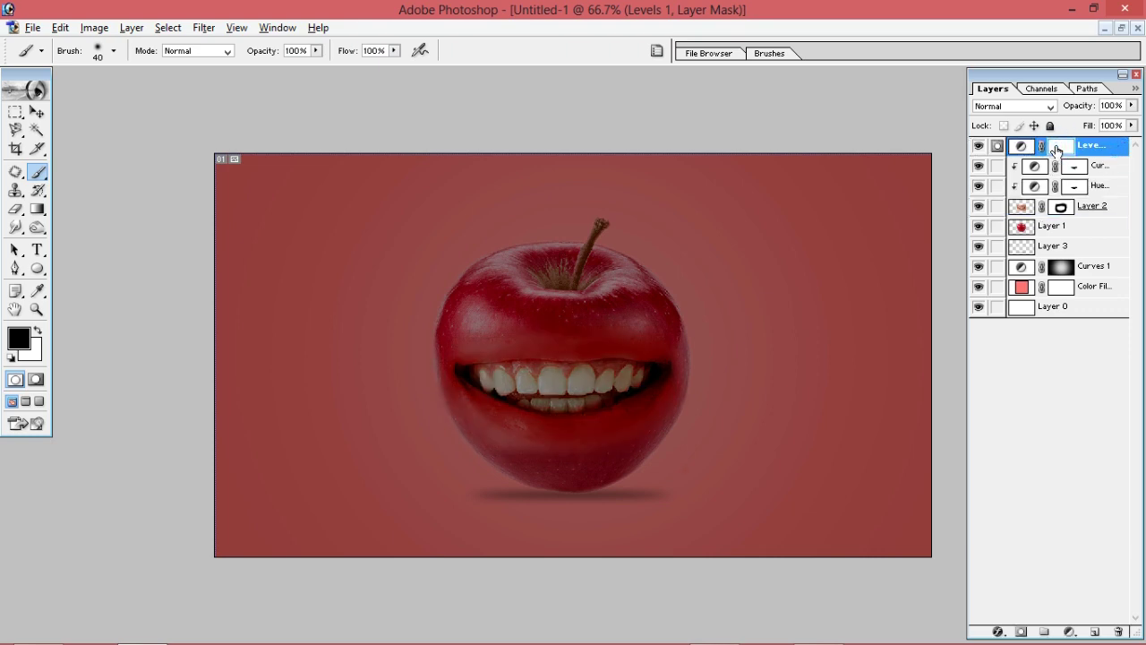
{"action": "left_click", "coordinate": [1022, 227], "text": "ctrl"}
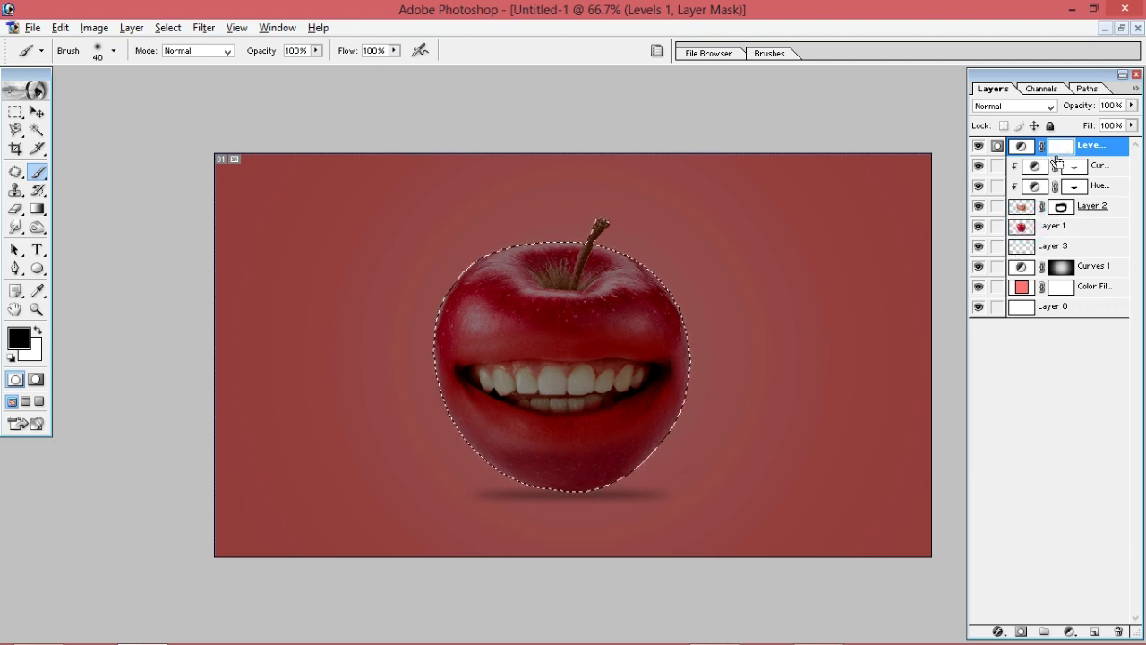
- Invert the Levels mask and paint white along the apple's bottom edge with a 125 brush
{"action": "key", "text": "ctrl+d"}
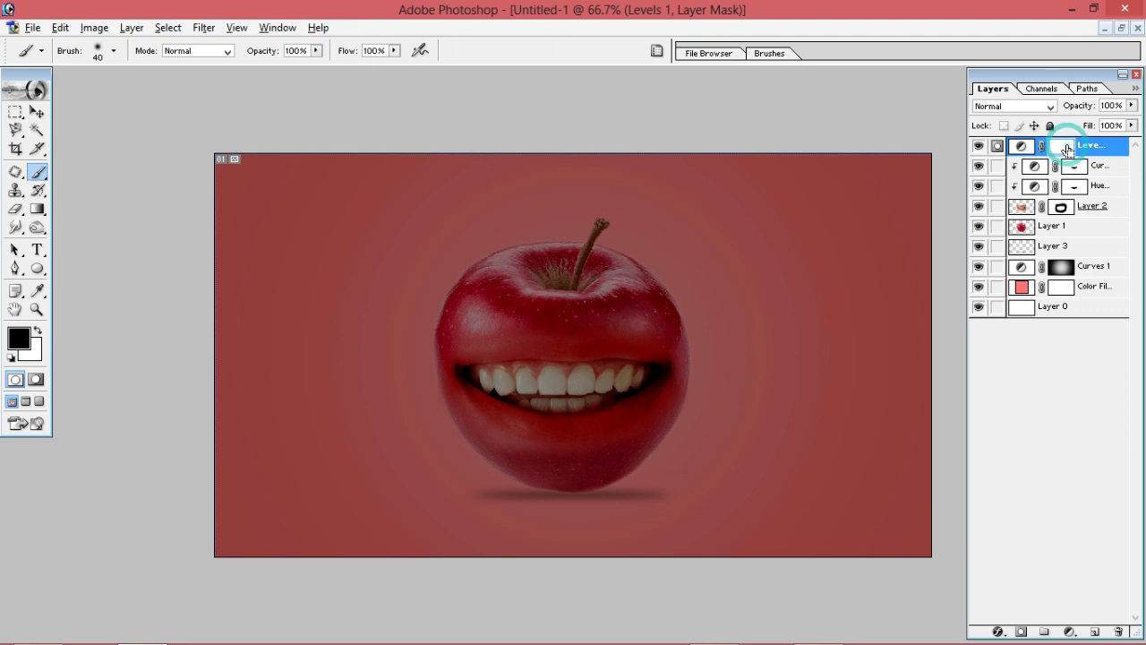
{"action": "key", "text": "ctrl+i"}
{"action": "left_click", "coordinate": [1025, 229], "text": "ctrl"}
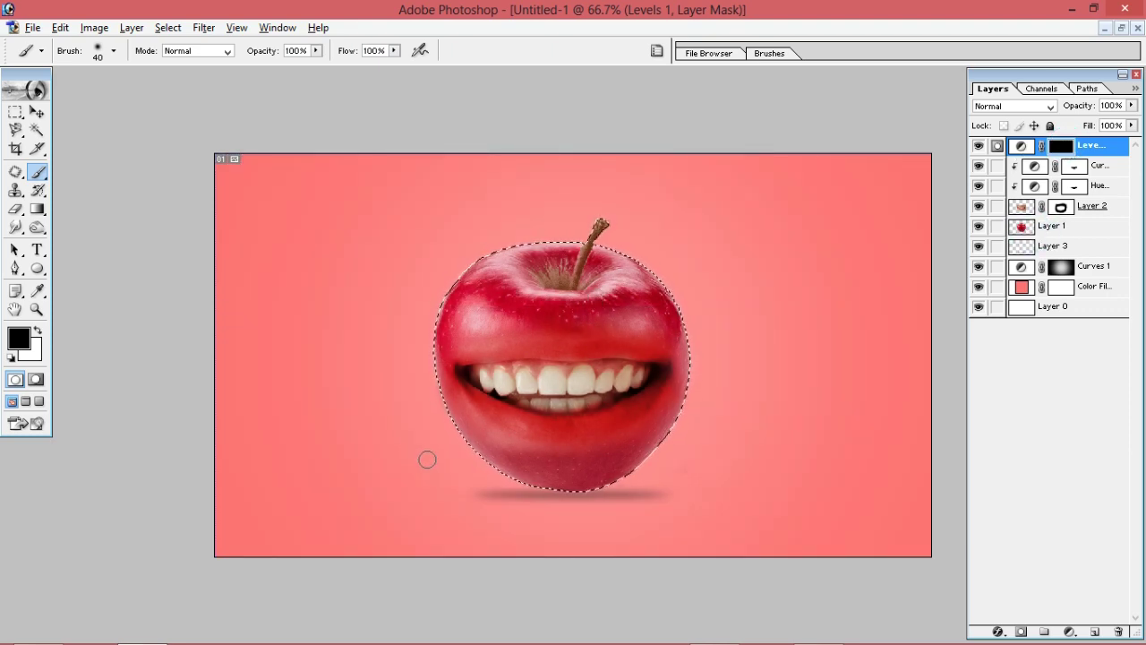
{"action": "key", "text": "bracketright"}
{"action": "key", "text": "bracketright"}
{"action": "key", "text": "bracketright"}
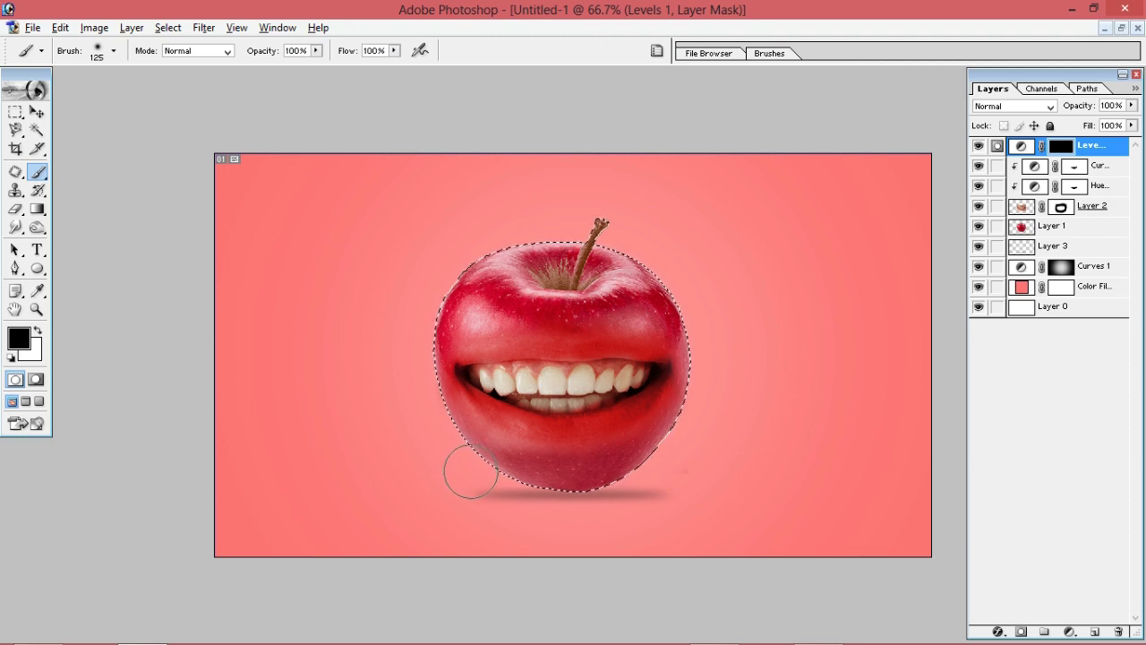
{"action": "key", "text": "x"}
{"action": "mouse_move", "coordinate": [465, 460]}
{"action": "left_mouse_down"}
{"action": "mouse_move", "coordinate": [509, 495]}
{"action": "mouse_move", "coordinate": [504, 487]}
{"action": "mouse_move", "coordinate": [671, 456]}
{"action": "mouse_move", "coordinate": [564, 506]}
{"action": "left_mouse_up"}
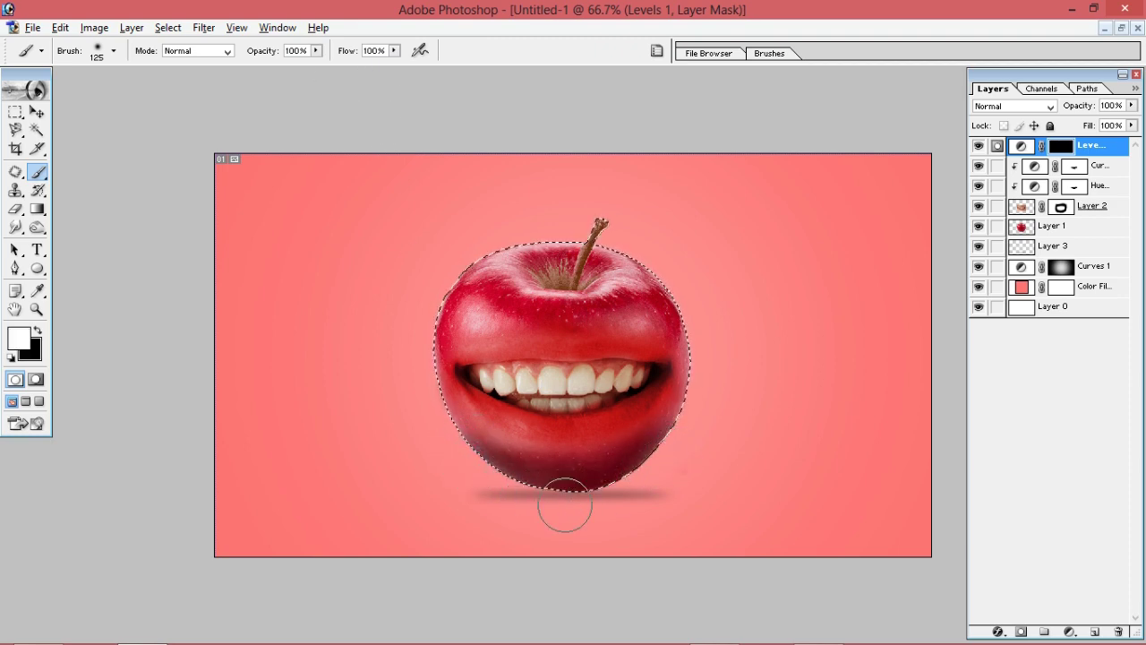
- Set the brush opacity and flow to 50%
{"action": "double_click", "coordinate": [309, 50]}
{"action": "type", "text": "50"}
{"action": "key", "text": "Tab"}
{"action": "type", "text": "50"}
{"action": "key", "text": "Return"}
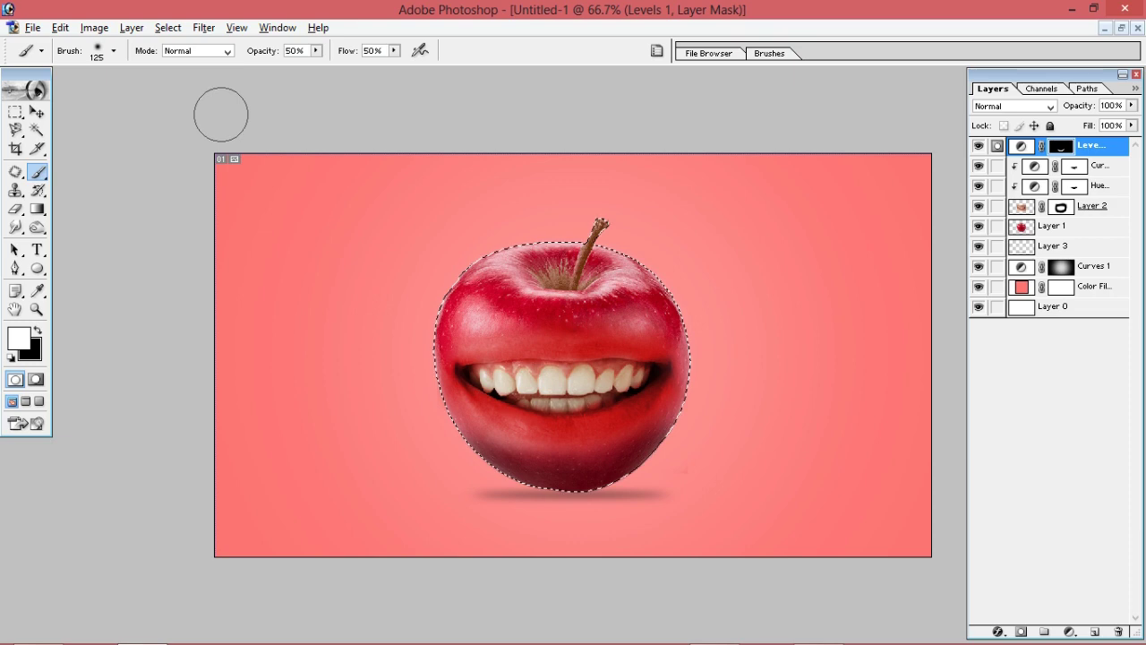
- Paint black with a 250 brush to remove darkening around the mouth, then deselect
{"action": "key", "text": "bracketright"}
{"action": "key", "text": "bracketright"}
{"action": "key", "text": "bracketright"}
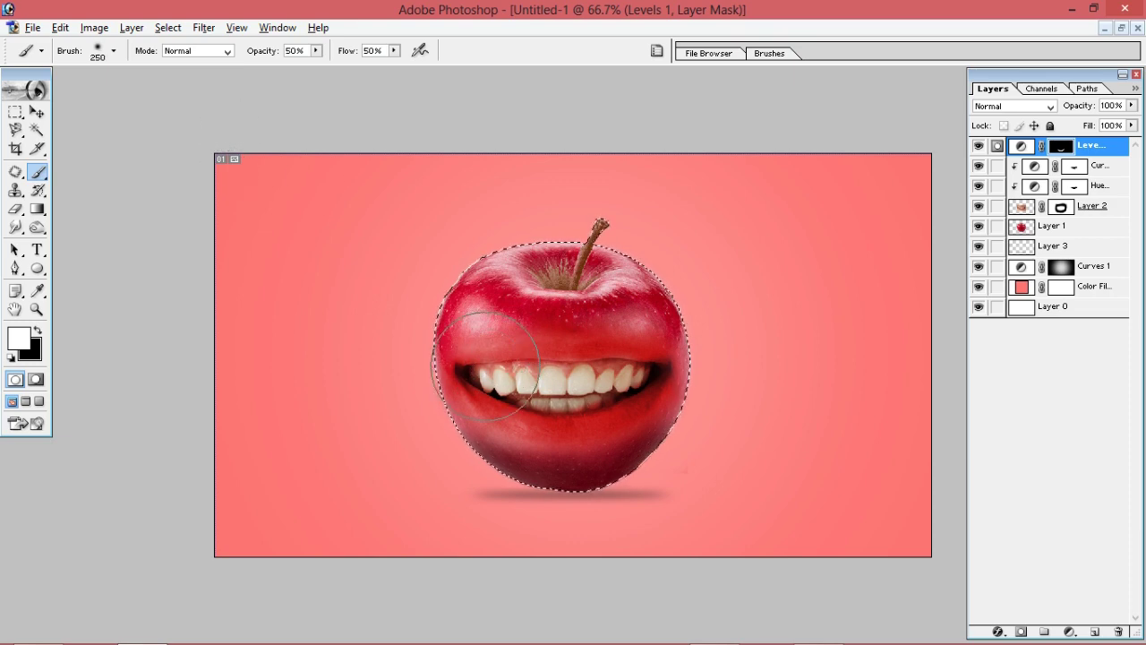
{"action": "key", "text": "x"}
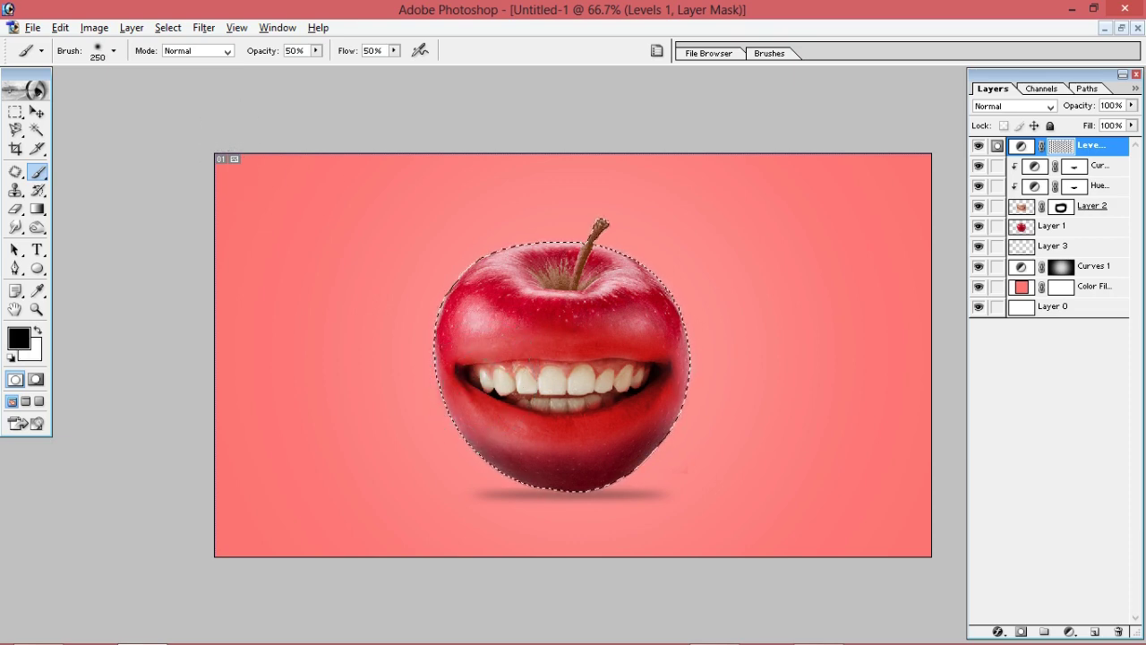
{"action": "left_click", "coordinate": [650, 404]}
{"action": "left_click", "coordinate": [541, 431]}
{"action": "left_click", "coordinate": [652, 393]}
{"action": "left_click", "coordinate": [421, 414]}
{"action": "left_click_drag", "start_coordinate": [537, 435], "coordinate": [493, 414]}
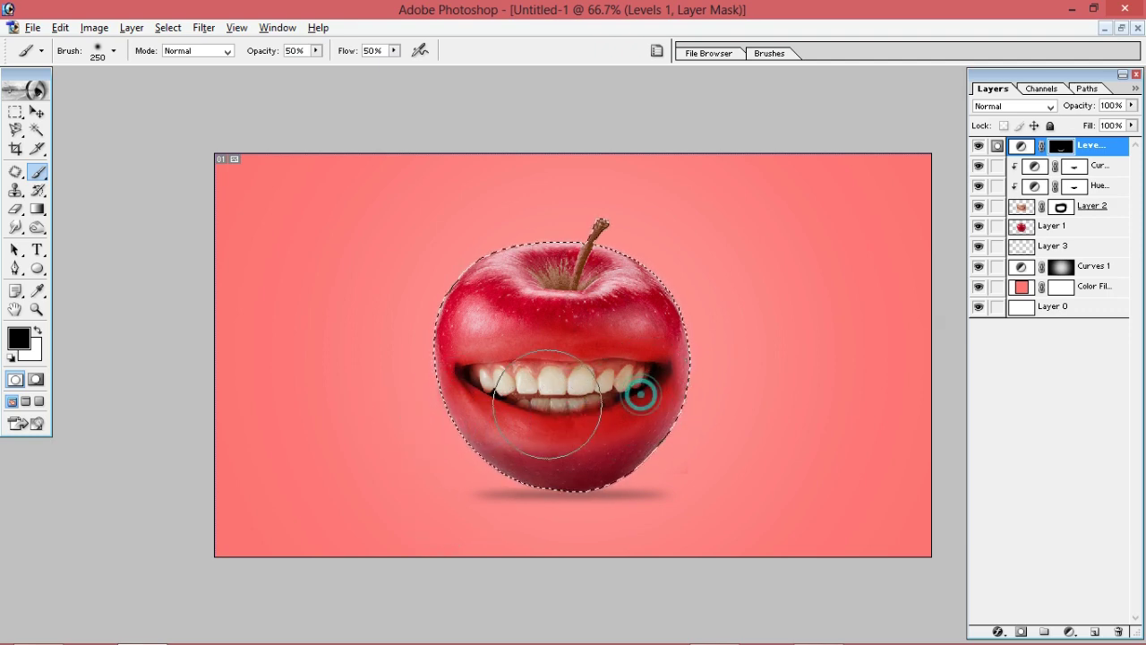
{"action": "left_click_drag", "start_coordinate": [556, 430], "coordinate": [653, 402]}
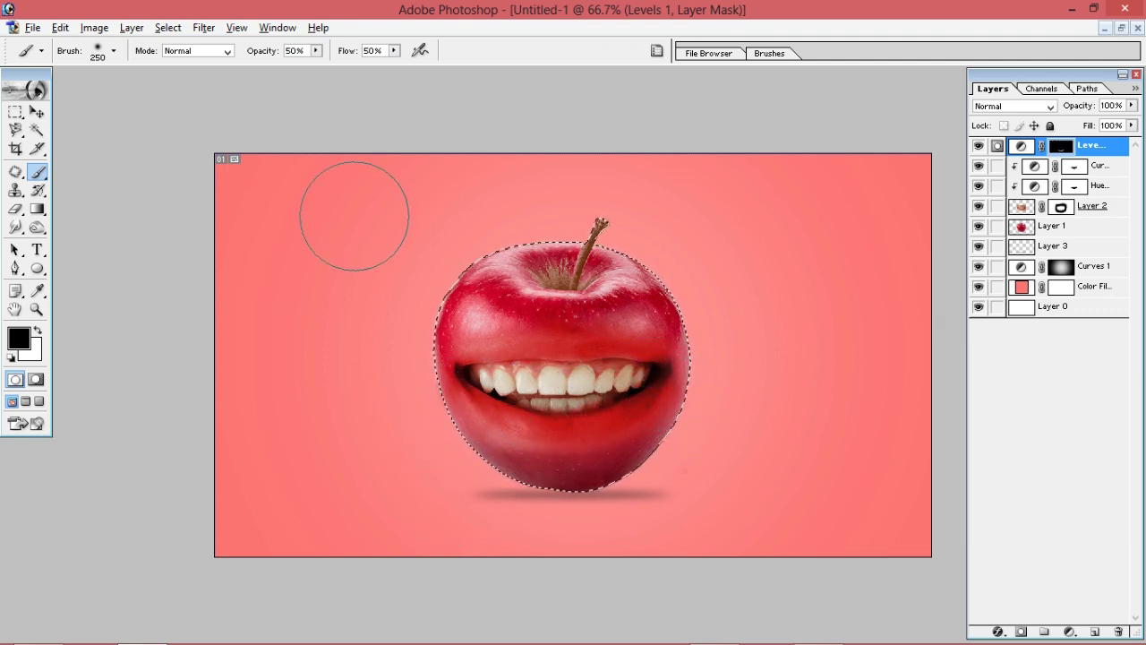
{"action": "key", "text": "ctrl+d"}
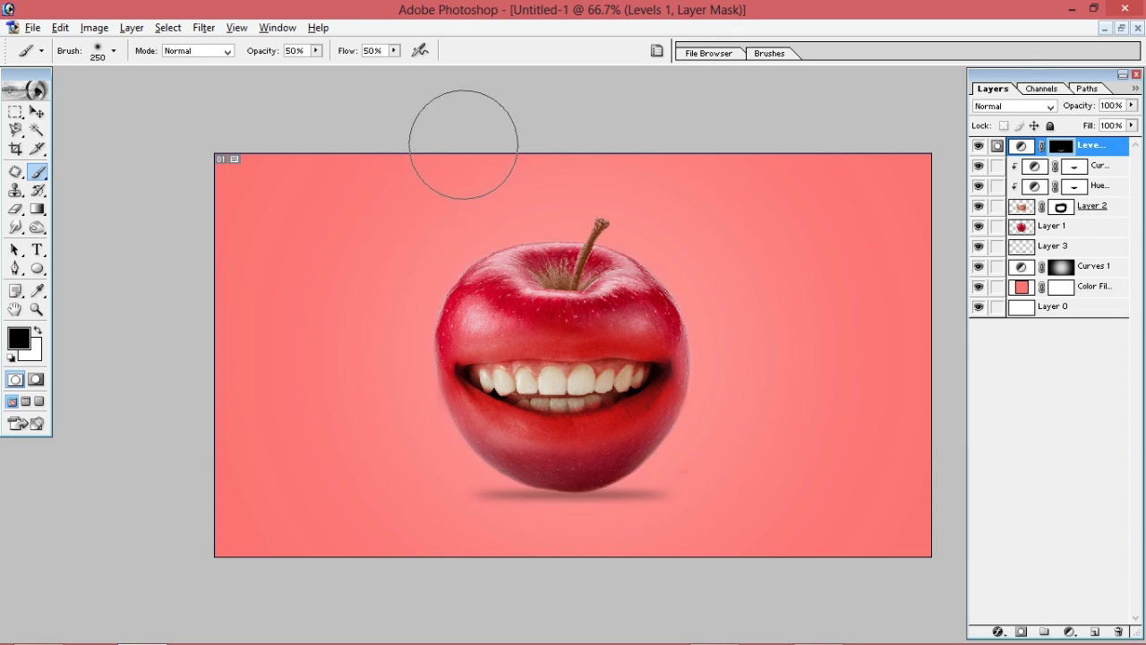
{"action": "key", "text": "p"}
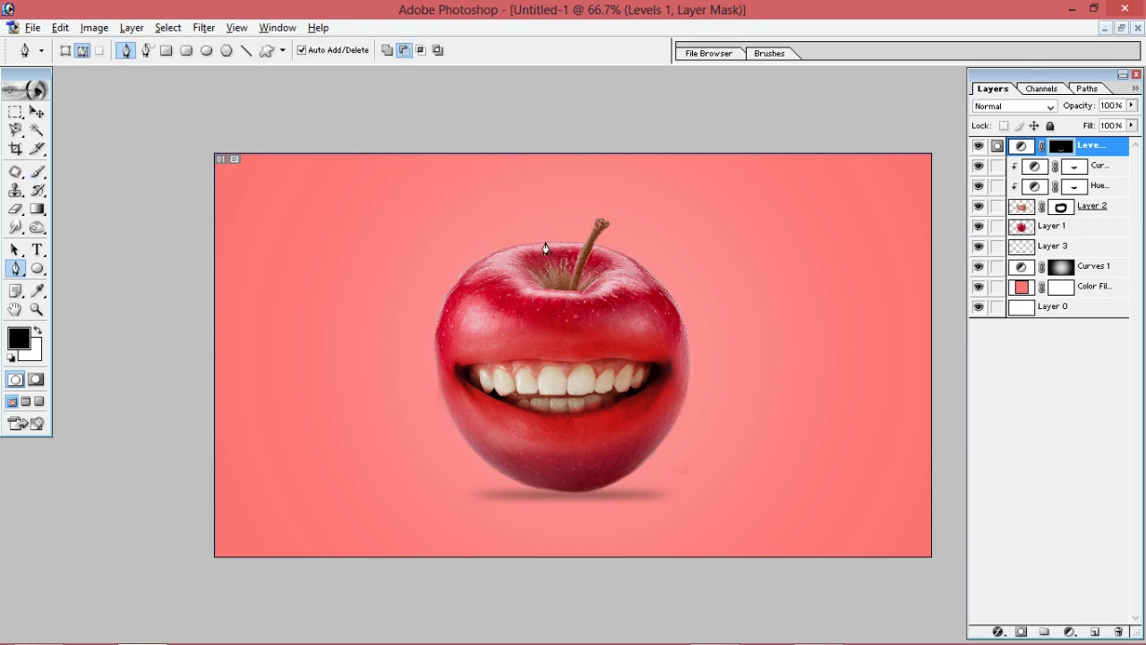
- Cancel the Save As dialog and set the Levels 1 layer opacity to 94%
{"action": "left_click", "coordinate": [773, 369]}
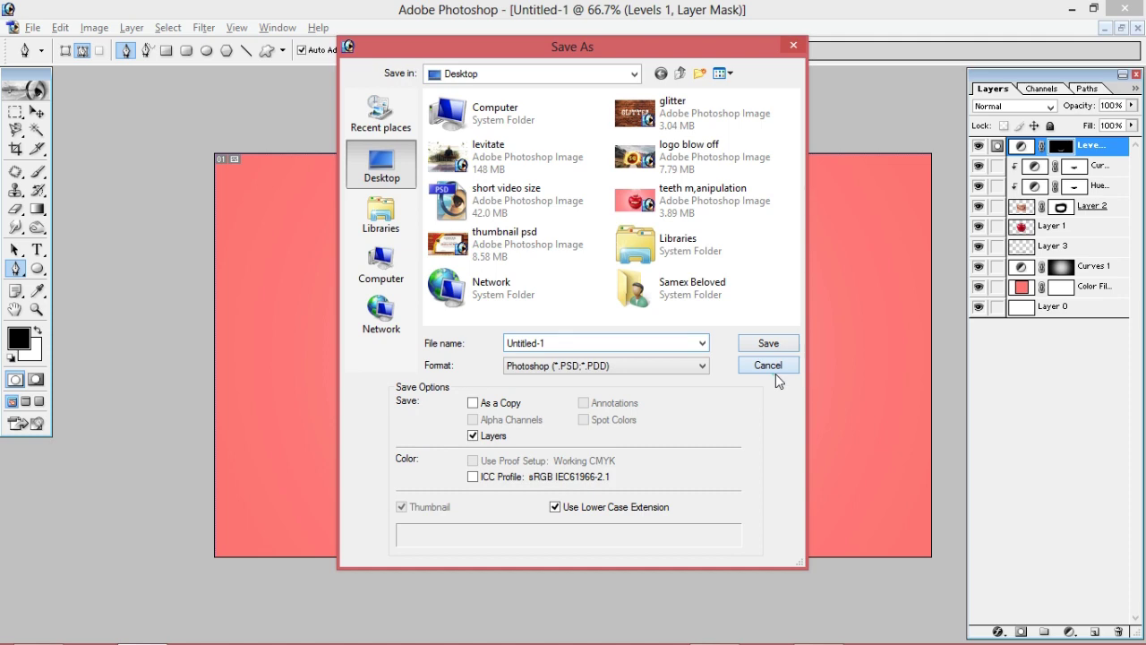
{"action": "left_click", "coordinate": [37, 112]}
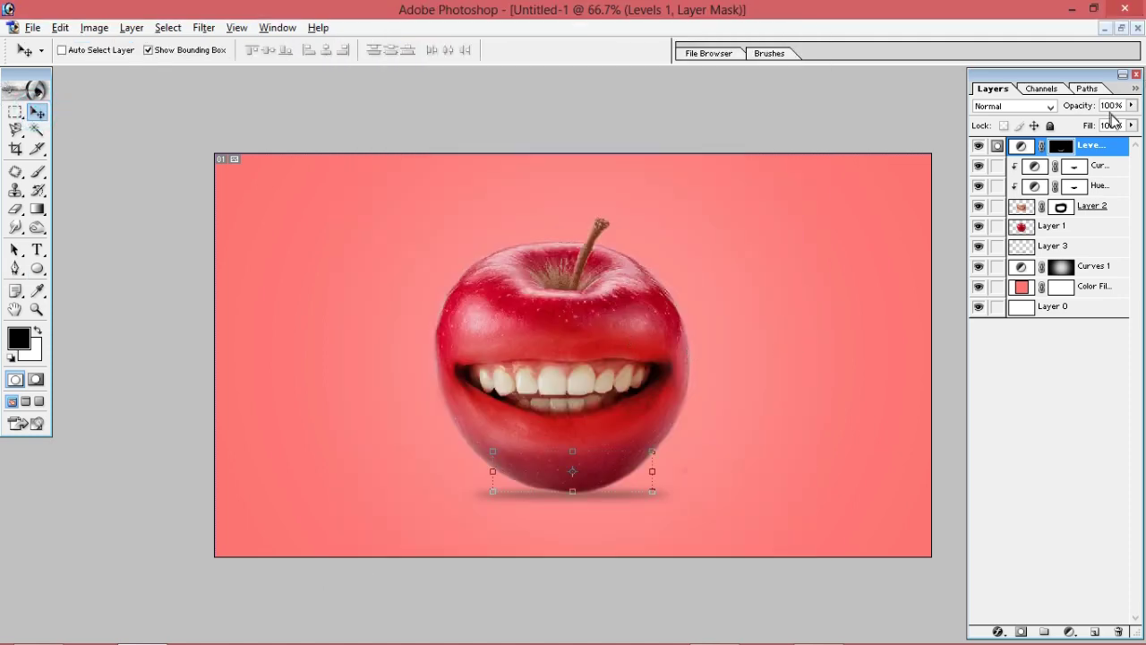
{"action": "left_click_drag", "start_coordinate": [1132, 104], "coordinate": [1127, 125]}
{"action": "key", "text": "p"}
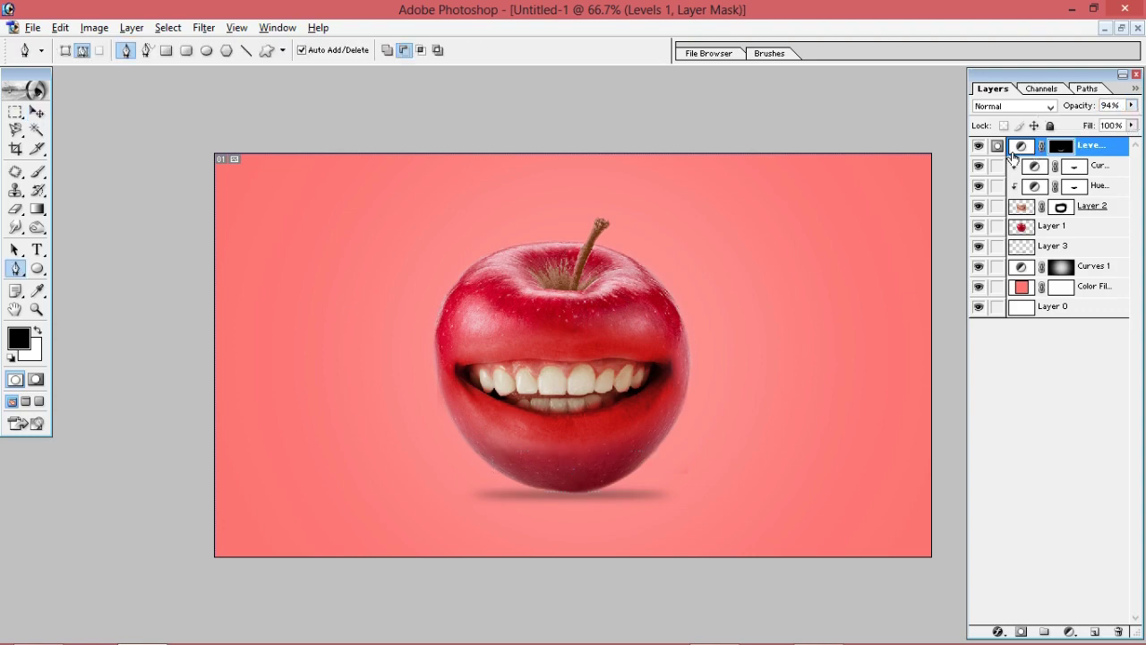